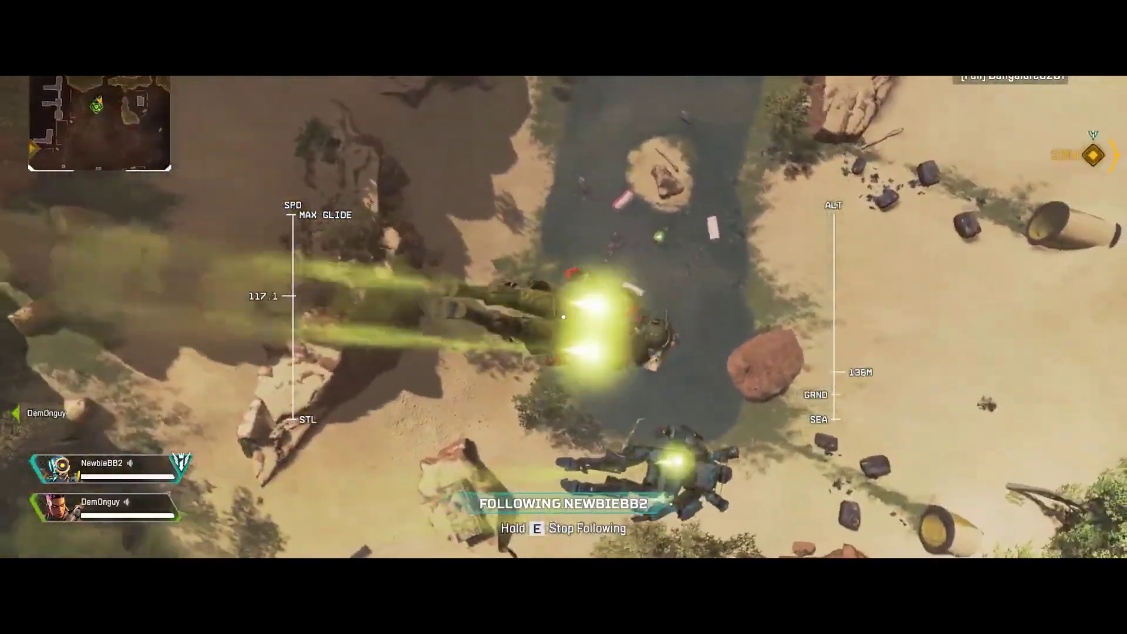
{"action": "key", "text": "e"}
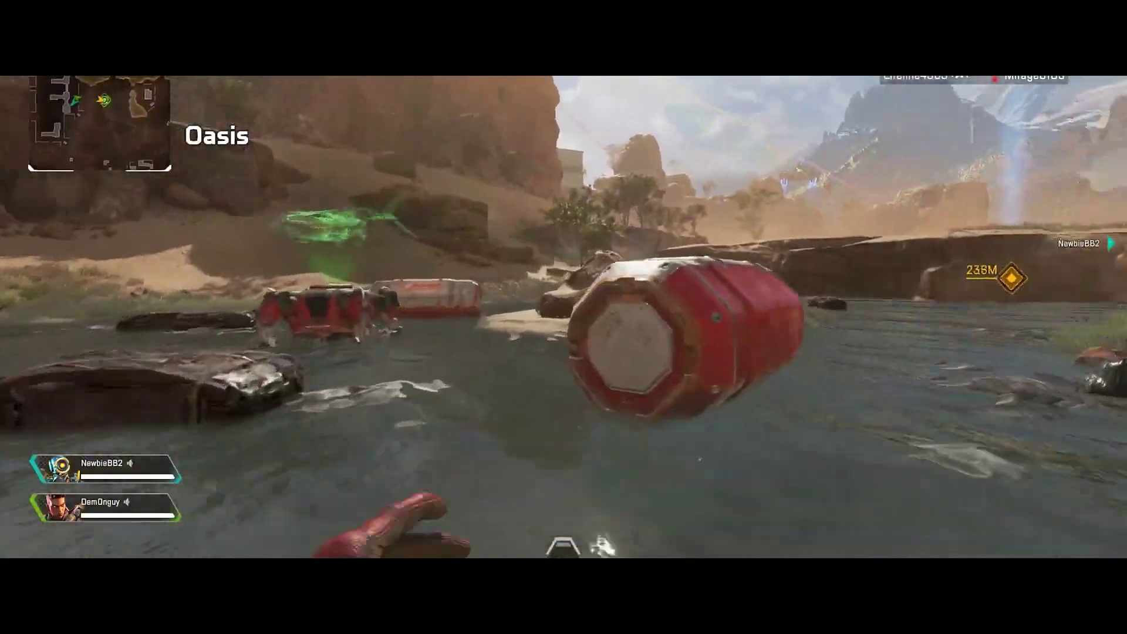
{"action": "key", "text": "e"}
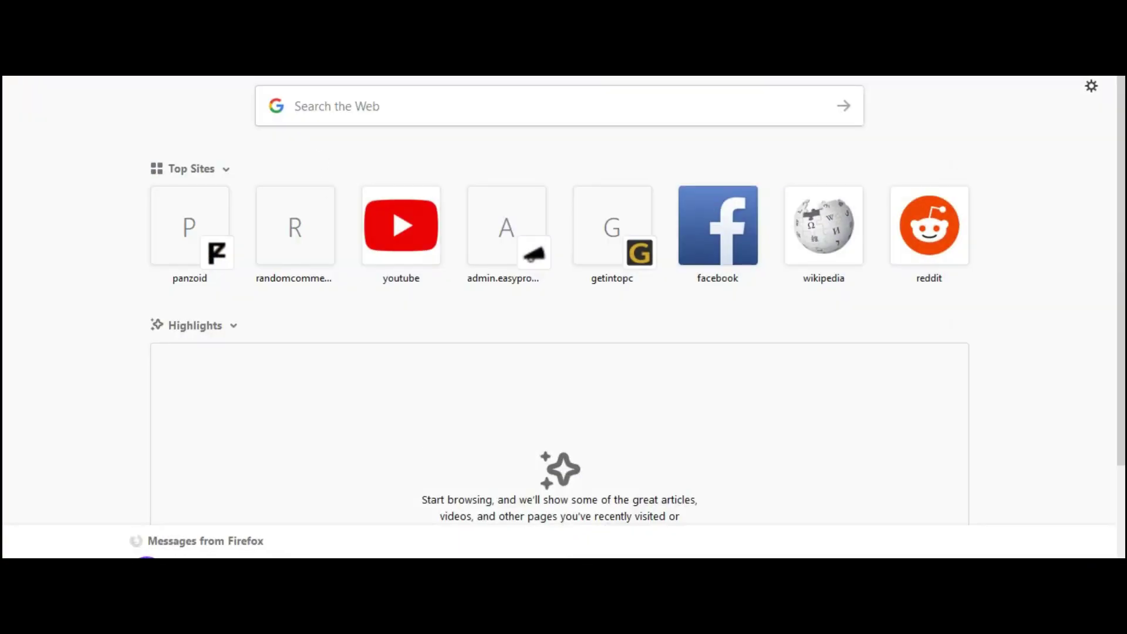
Open app.thunkable.co and sign in with a Google account.
{"action": "type", "text": "app.thunkable.co"}
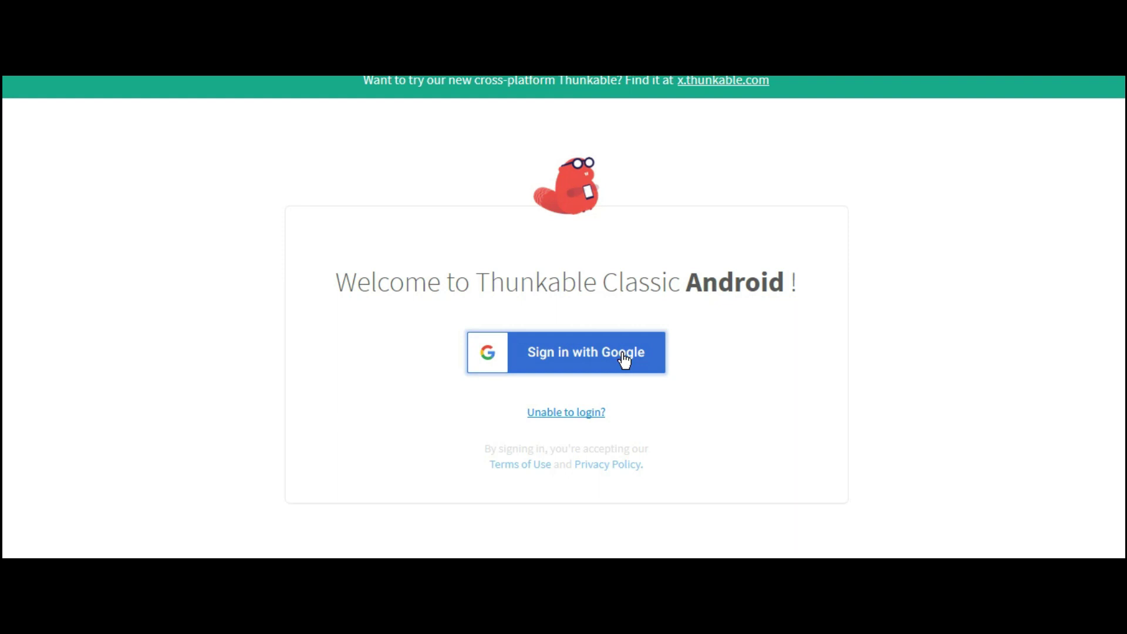
{"action": "left_click", "coordinate": [624, 359]}
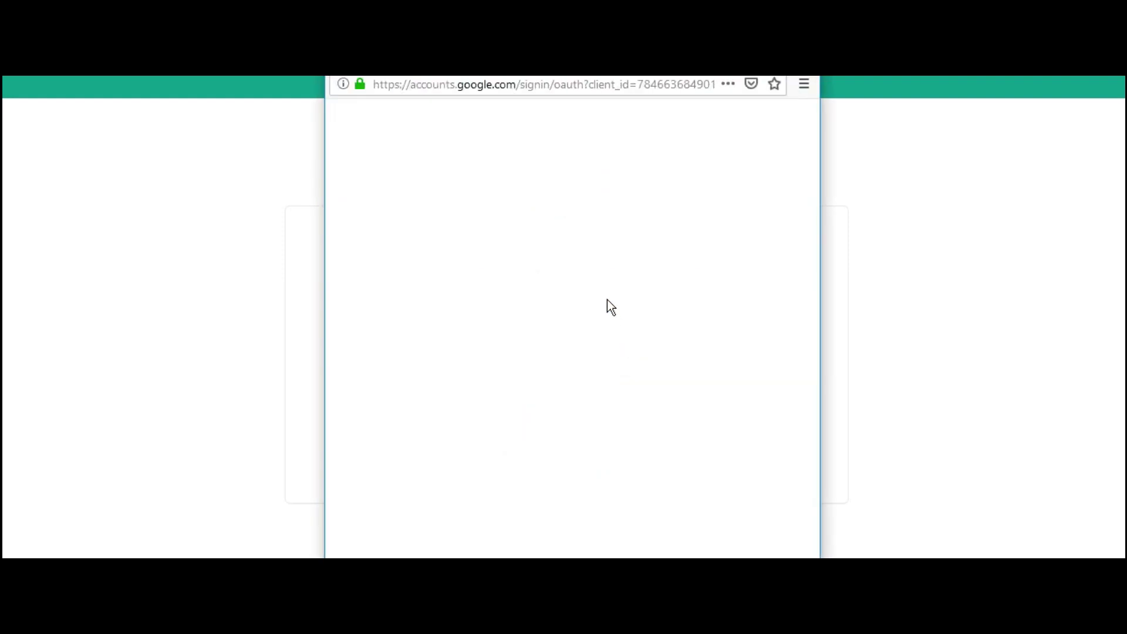
{"action": "left_click", "coordinate": [558, 264]}
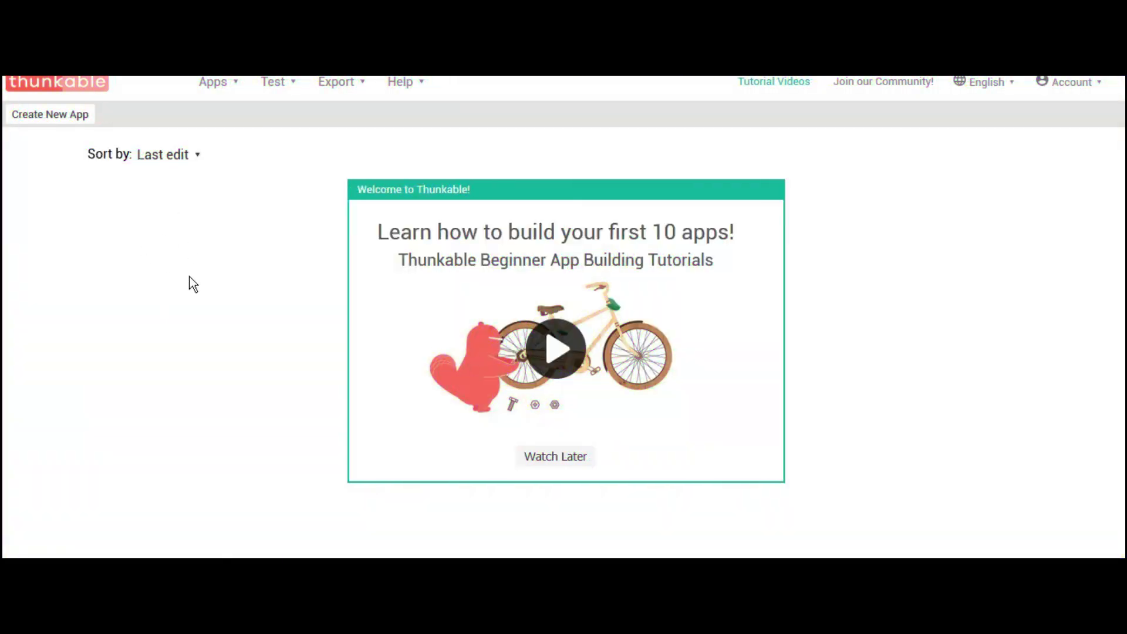
Create a new Thunkable app named EarningApp.
{"action": "left_click", "coordinate": [44, 116]}
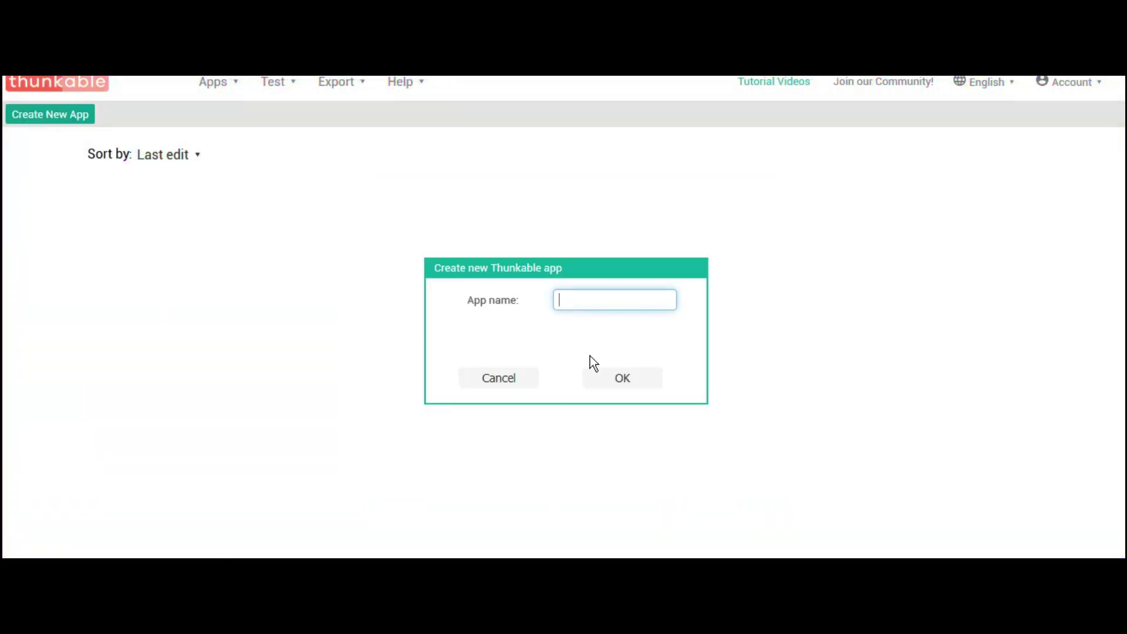
{"action": "type", "text": "EarningApp"}
{"action": "key", "text": "Left"}
{"action": "key", "text": "Left"}
{"action": "key", "text": "Left"}
{"action": "type", "text": "ing"}
{"action": "left_click", "coordinate": [620, 380]}
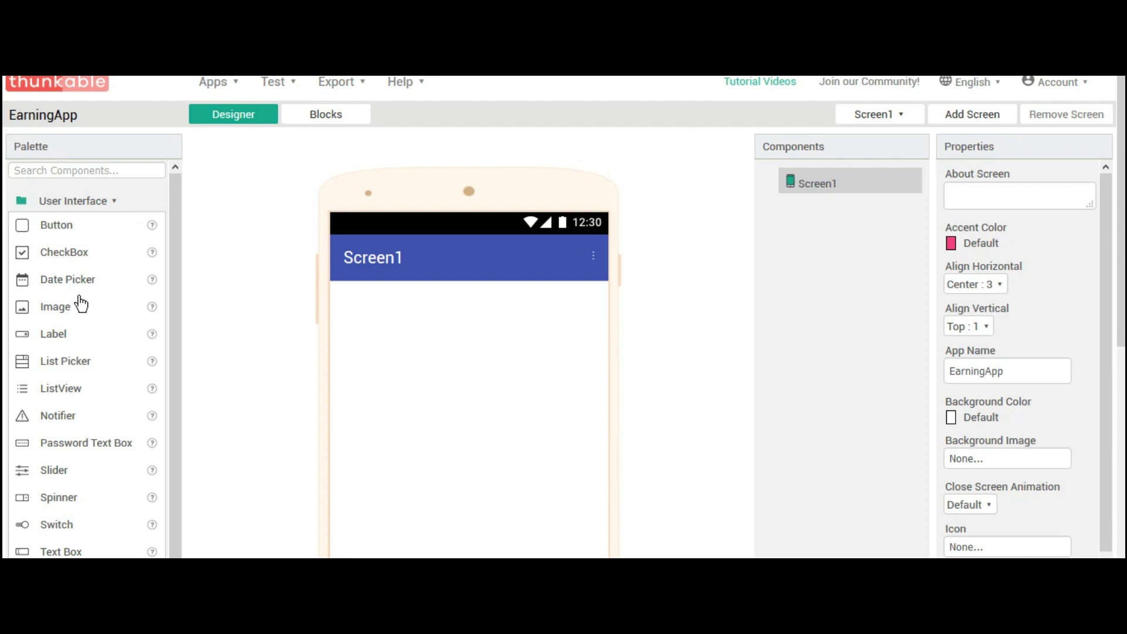
Add a Button and a CheckBox from the user interface components to Screen1.
{"action": "left_click", "coordinate": [112, 202]}
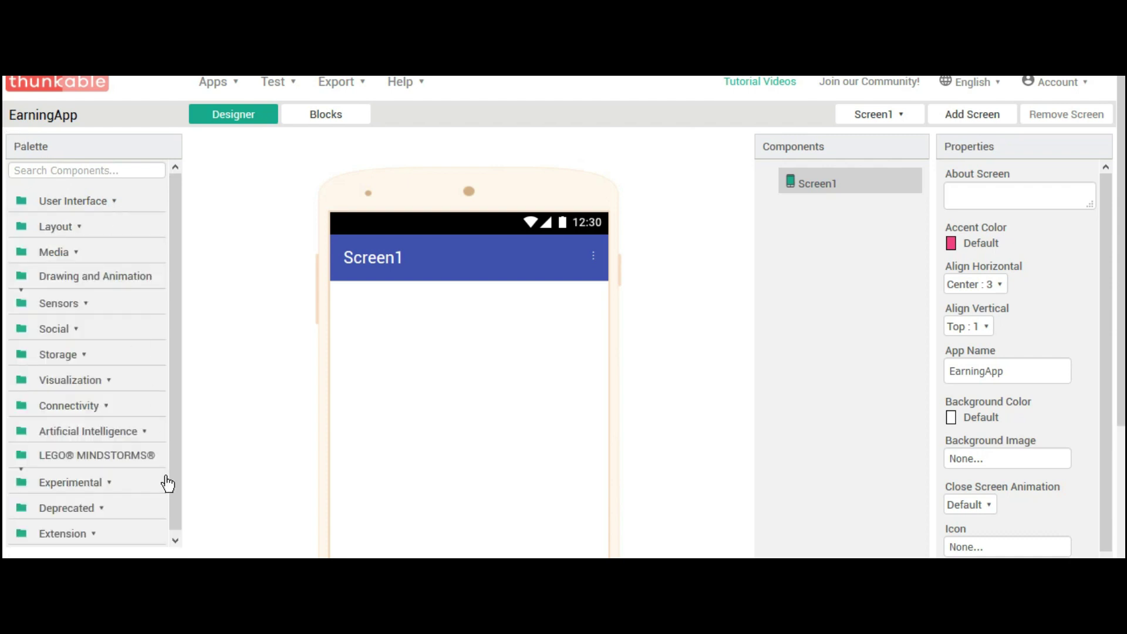
{"action": "left_click", "coordinate": [88, 201]}
{"action": "left_click_drag", "start_coordinate": [88, 226], "coordinate": [434, 388]}
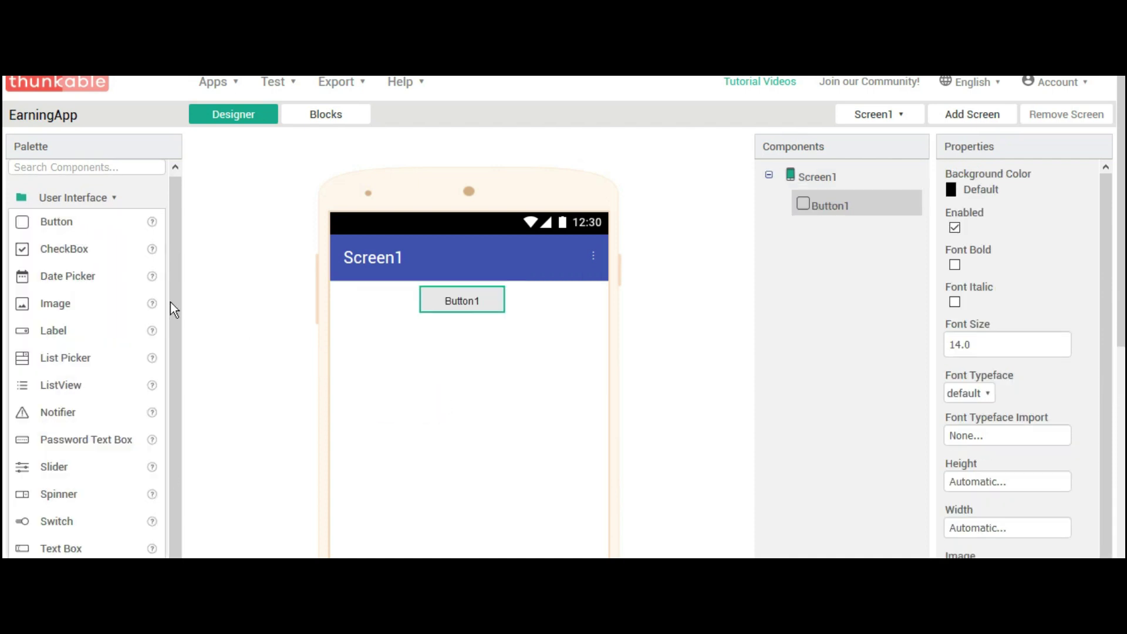
{"action": "left_click_drag", "start_coordinate": [85, 254], "coordinate": [462, 403]}
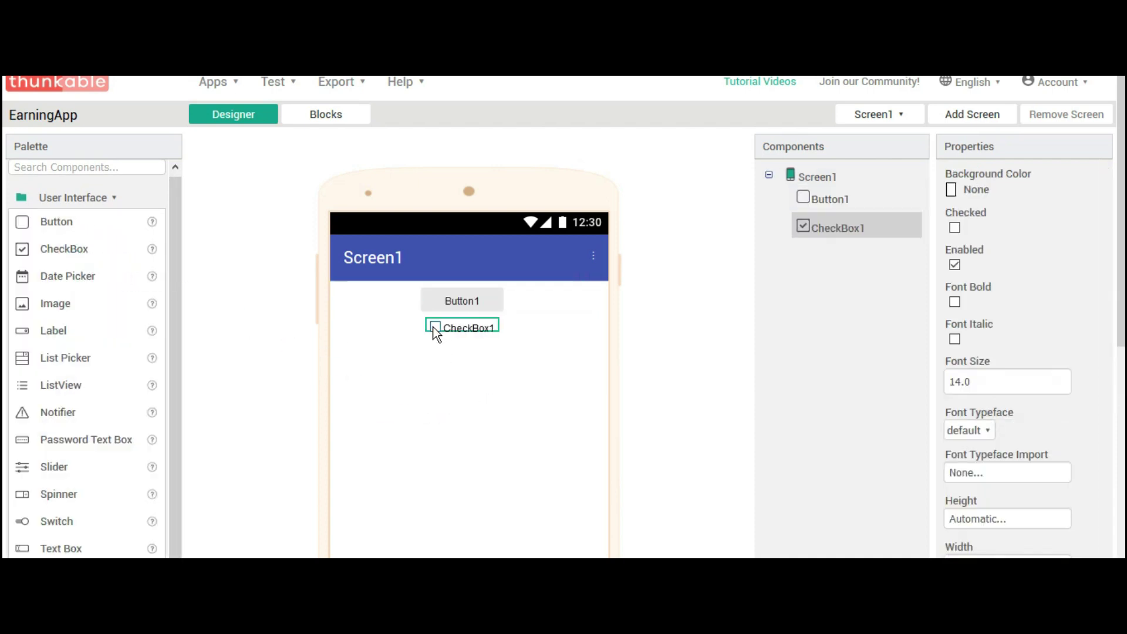
{"action": "left_click", "coordinate": [428, 414]}
Add a Phone Call component from the social components to Screen1.
{"action": "scroll", "coordinate": [428, 414], "scroll_direction": "down", "scroll_amount": 6}
{"action": "left_click", "coordinate": [75, 385]}
{"action": "left_click", "coordinate": [59, 268]}
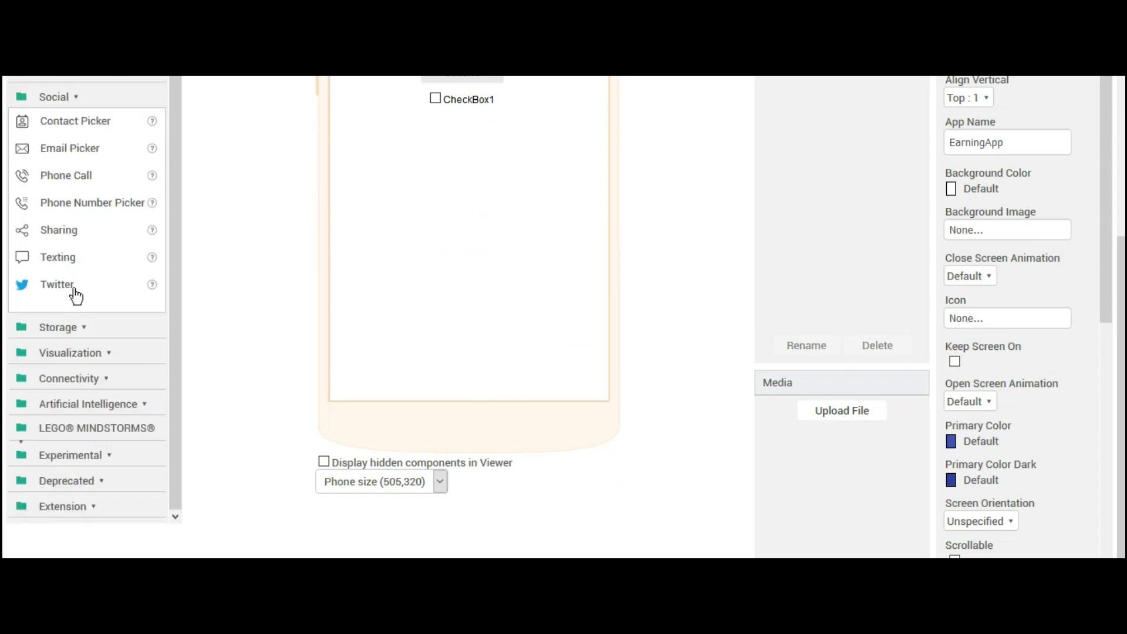
{"action": "left_click_drag", "start_coordinate": [76, 179], "coordinate": [448, 331]}
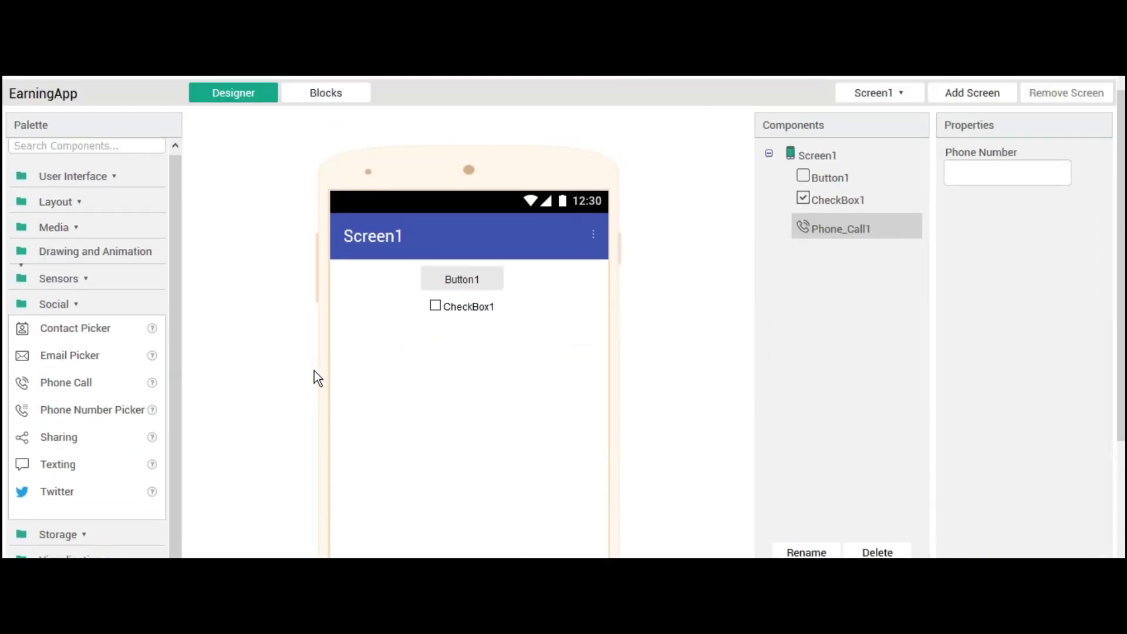
Try adding an AdMob Banner from the experimental components to Screen1.
{"action": "scroll", "coordinate": [100, 516], "scroll_direction": "down", "scroll_amount": 3}
{"action": "left_click", "coordinate": [60, 498]}
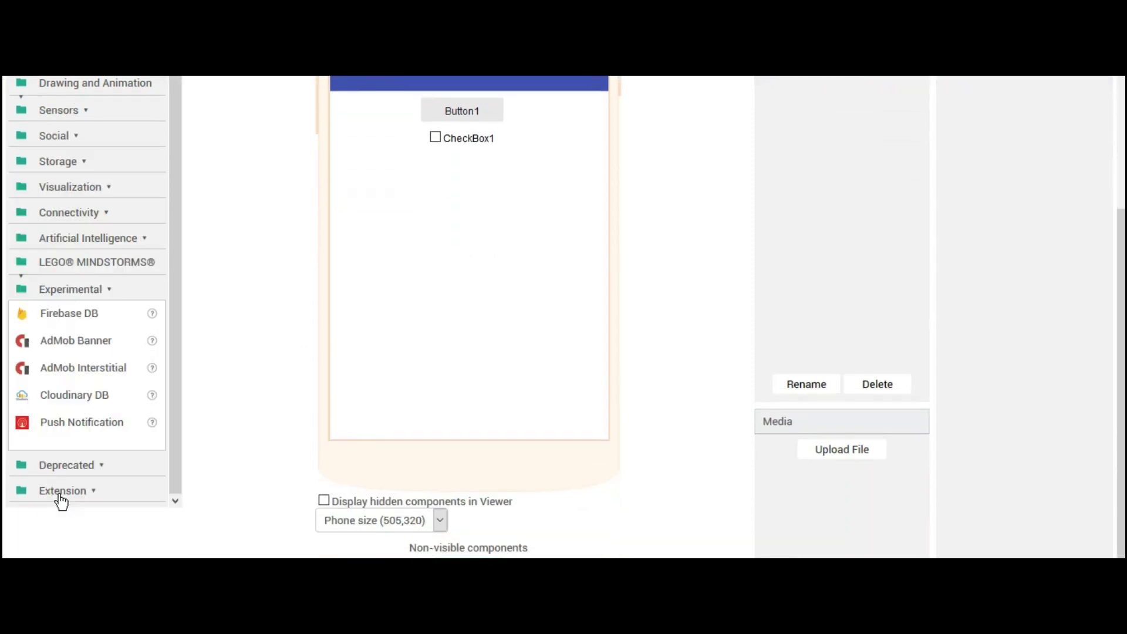
{"action": "left_click_drag", "start_coordinate": [66, 351], "coordinate": [458, 176]}
{"action": "left_click", "coordinate": [458, 421]}
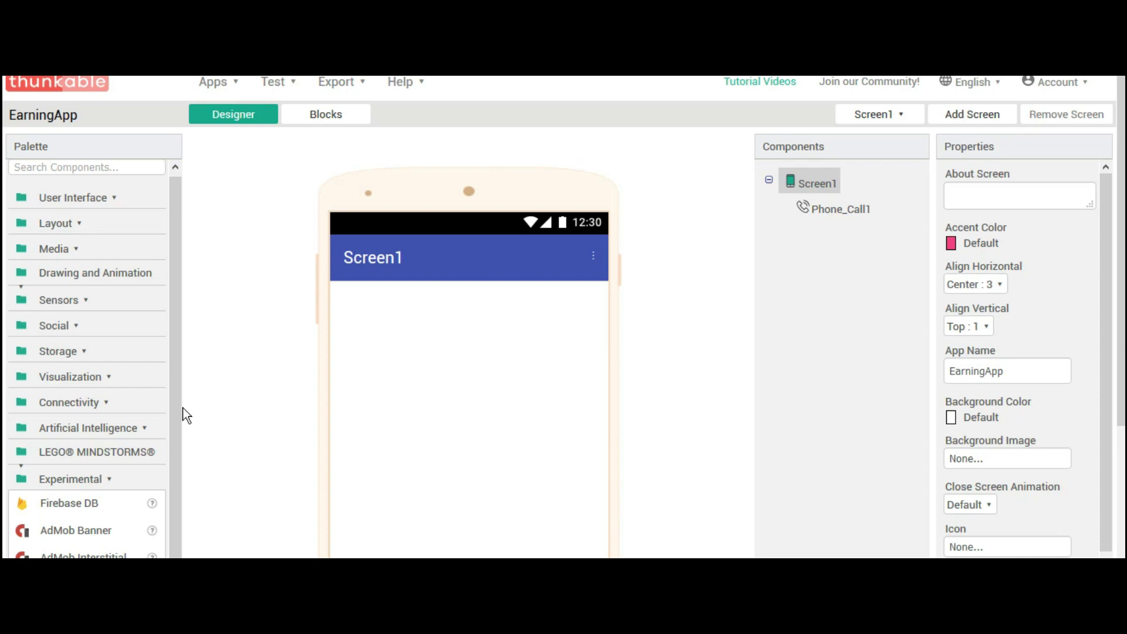
Add an Accelerometer Sensor and a Clock from the sensor components to Screen1.
{"action": "left_click", "coordinate": [55, 298]}
{"action": "left_click_drag", "start_coordinate": [82, 331], "coordinate": [473, 458]}
{"action": "scroll", "coordinate": [82, 399], "scroll_direction": "down", "scroll_amount": 2}
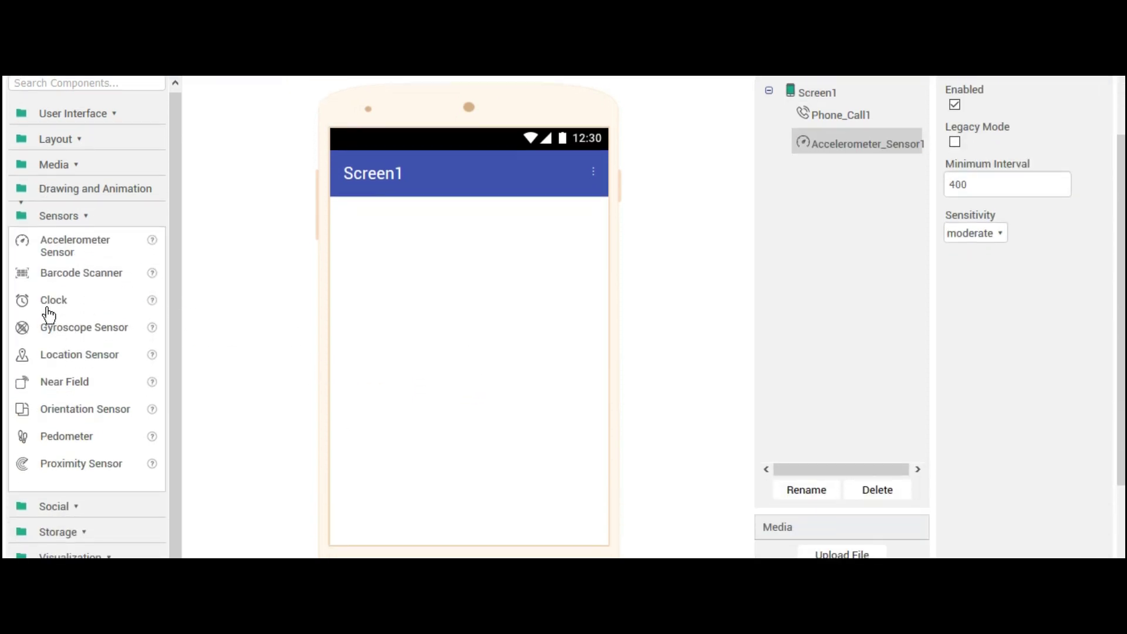
{"action": "left_click_drag", "start_coordinate": [50, 316], "coordinate": [435, 385]}
Add a Twitter component from the social components to Screen1.
{"action": "left_click", "coordinate": [97, 533]}
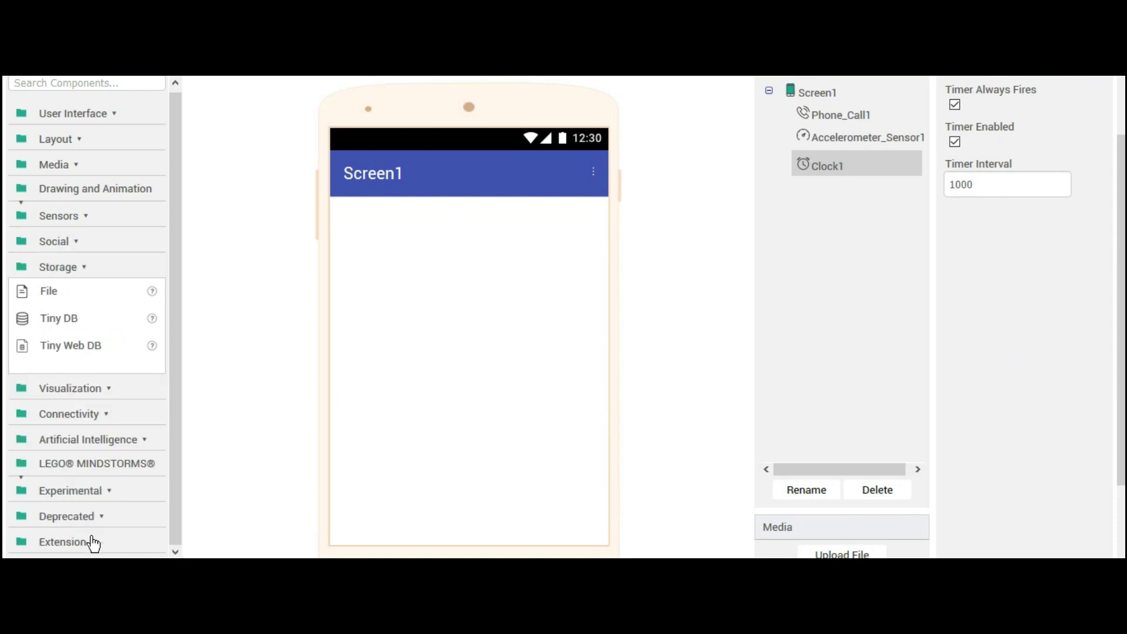
{"action": "left_click", "coordinate": [58, 250]}
{"action": "left_click_drag", "start_coordinate": [85, 433], "coordinate": [486, 381]}
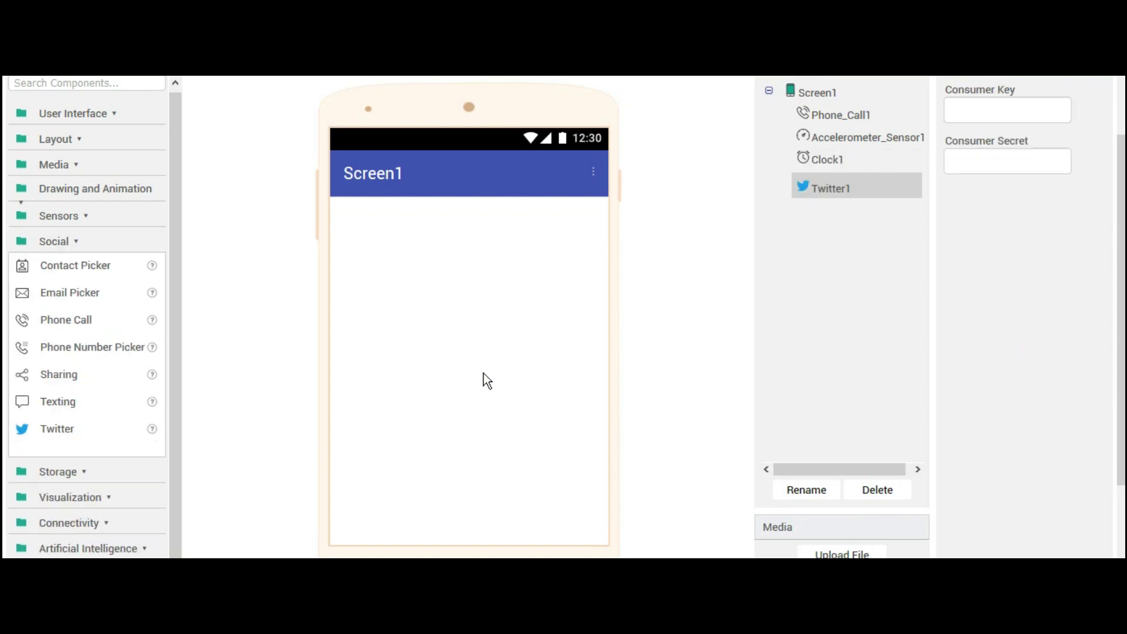
Add Label, Notifier and Switch components from the user interface group to Screen1.
{"action": "left_click", "coordinate": [66, 139]}
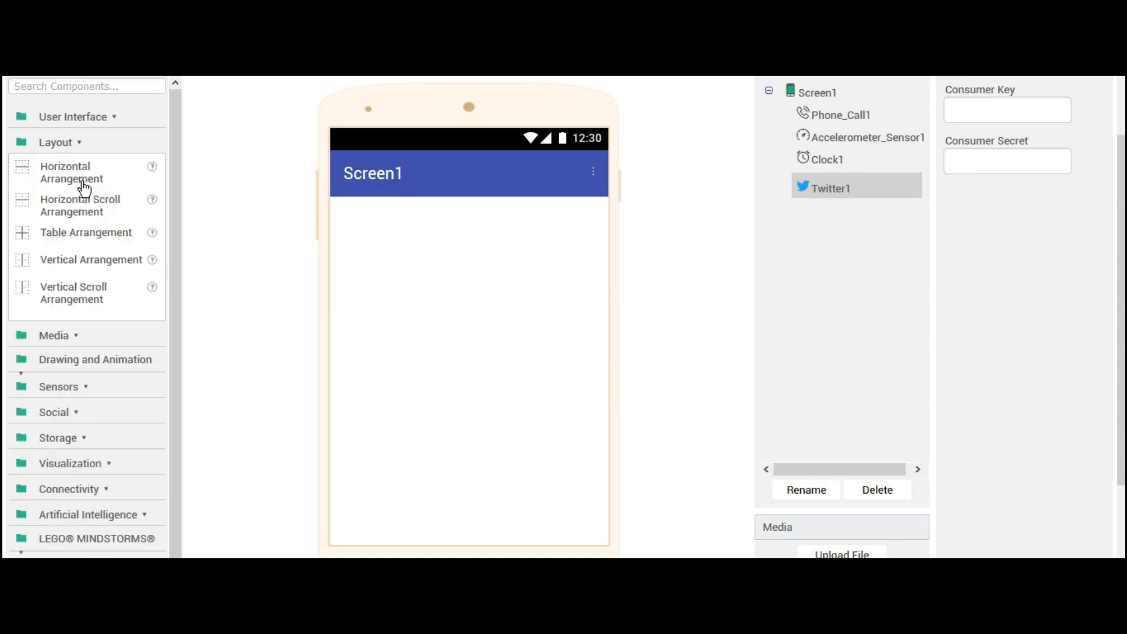
{"action": "left_click", "coordinate": [87, 138]}
{"action": "left_click_drag", "start_coordinate": [59, 256], "coordinate": [442, 363]}
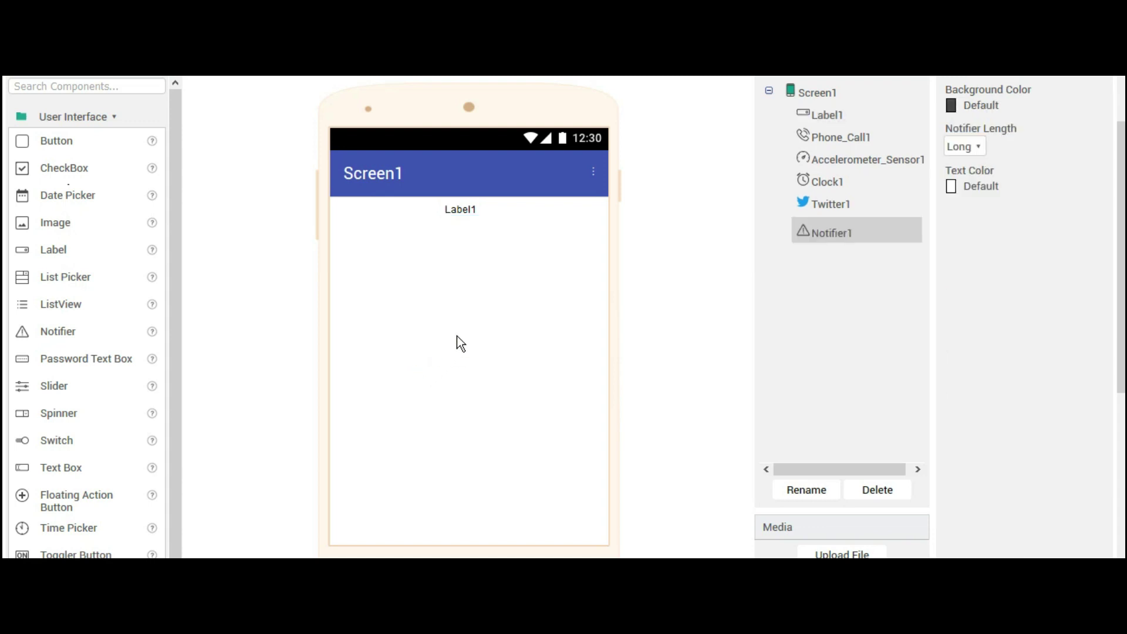
{"action": "left_click_drag", "start_coordinate": [122, 445], "coordinate": [461, 352]}
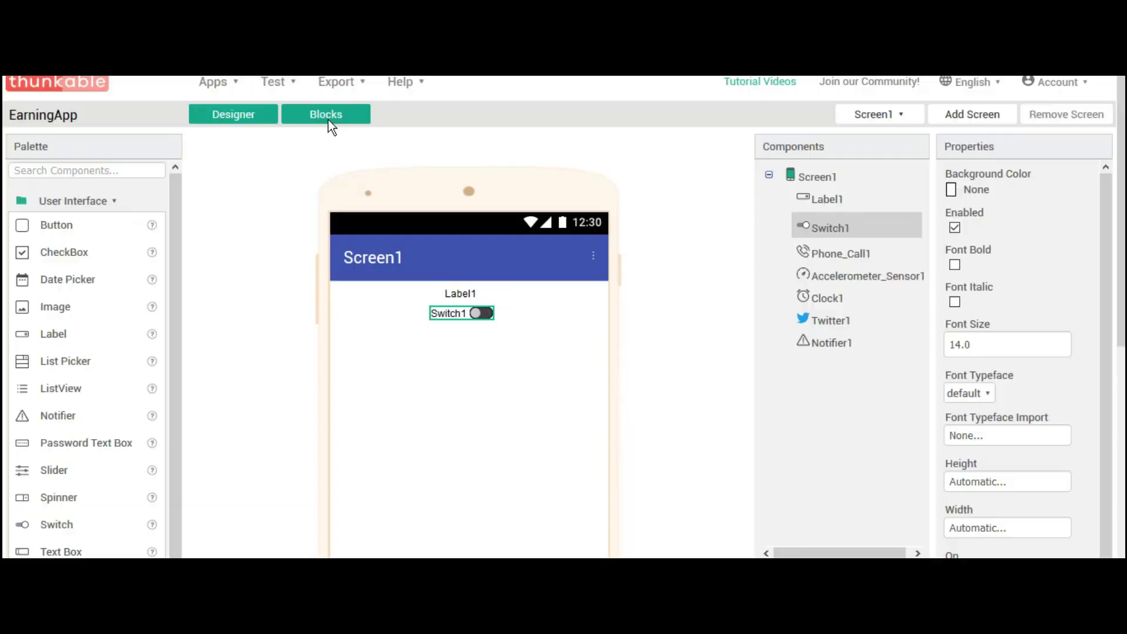
Browse the available blocks for Label1, Logic, Math, Variables and Lists in the block editor.
{"action": "left_click", "coordinate": [328, 120]}
{"action": "scroll", "coordinate": [97, 405], "scroll_direction": "down", "scroll_amount": 1}
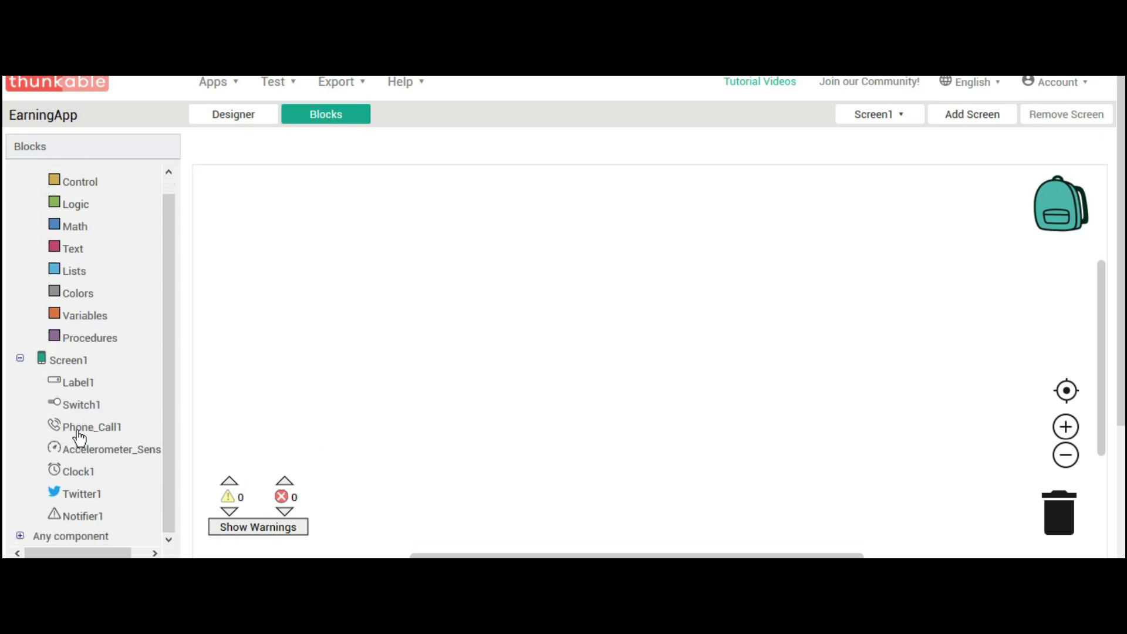
{"action": "left_click", "coordinate": [76, 392]}
{"action": "scroll", "coordinate": [381, 411], "scroll_direction": "down", "scroll_amount": 5}
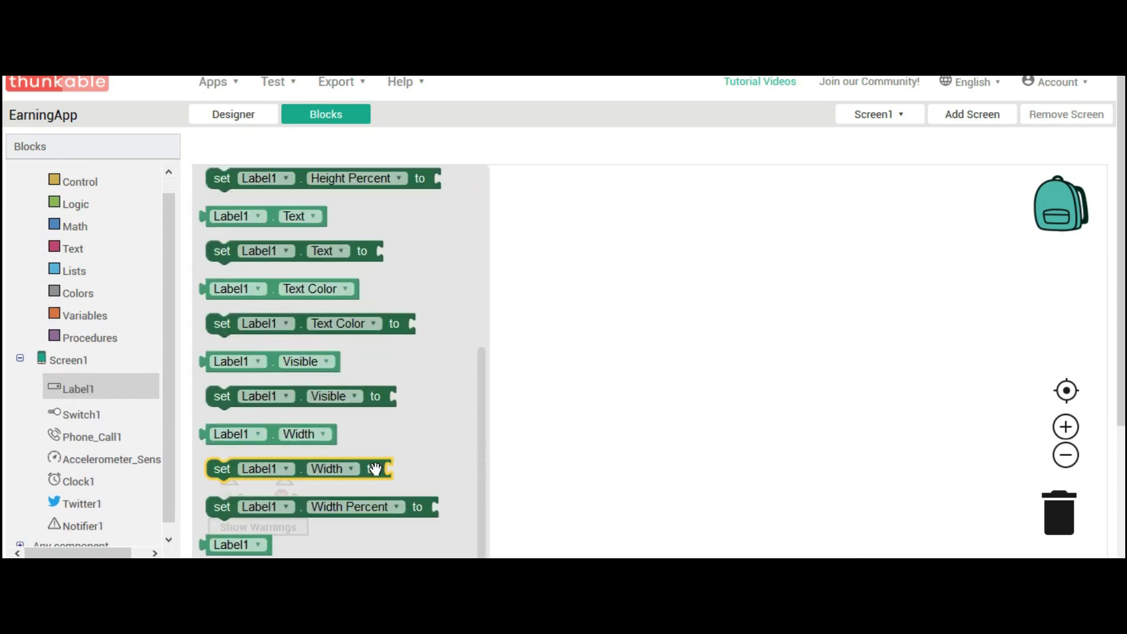
{"action": "scroll", "coordinate": [76, 201], "scroll_direction": "up", "scroll_amount": 1}
{"action": "left_click", "coordinate": [75, 201]}
{"action": "scroll", "coordinate": [299, 376], "scroll_direction": "down", "scroll_amount": 2}
{"action": "left_click", "coordinate": [78, 231]}
{"action": "scroll", "coordinate": [322, 340], "scroll_direction": "down", "scroll_amount": 4}
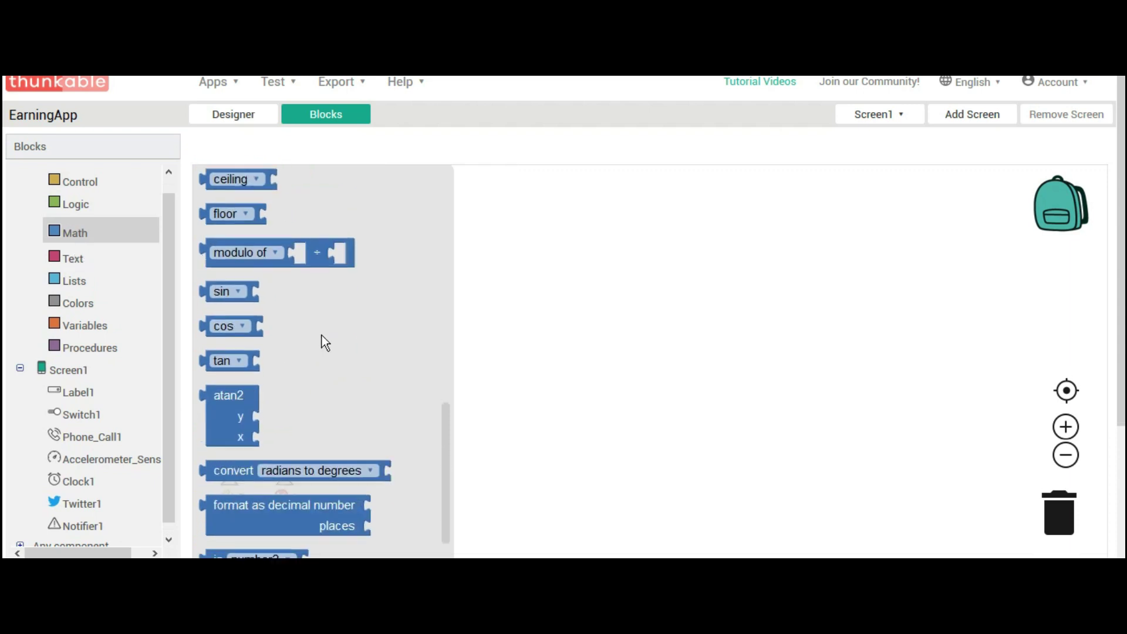
{"action": "scroll", "coordinate": [322, 340], "scroll_direction": "up", "scroll_amount": 6}
{"action": "left_click", "coordinate": [82, 323]}
{"action": "left_click", "coordinate": [85, 277]}
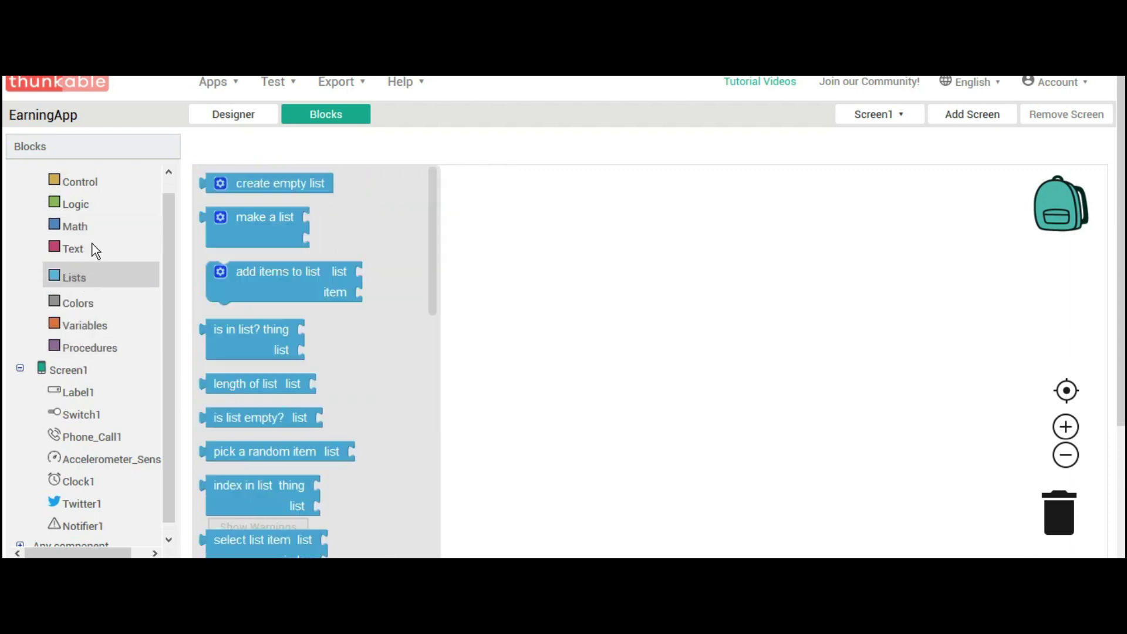
Place the "open another screen" control block in the block workspace.
{"action": "left_click", "coordinate": [74, 188]}
{"action": "scroll", "coordinate": [275, 473], "scroll_direction": "down", "scroll_amount": 1}
{"action": "scroll", "coordinate": [275, 472], "scroll_direction": "down", "scroll_amount": 3}
{"action": "left_click_drag", "start_coordinate": [421, 511], "coordinate": [692, 455]}
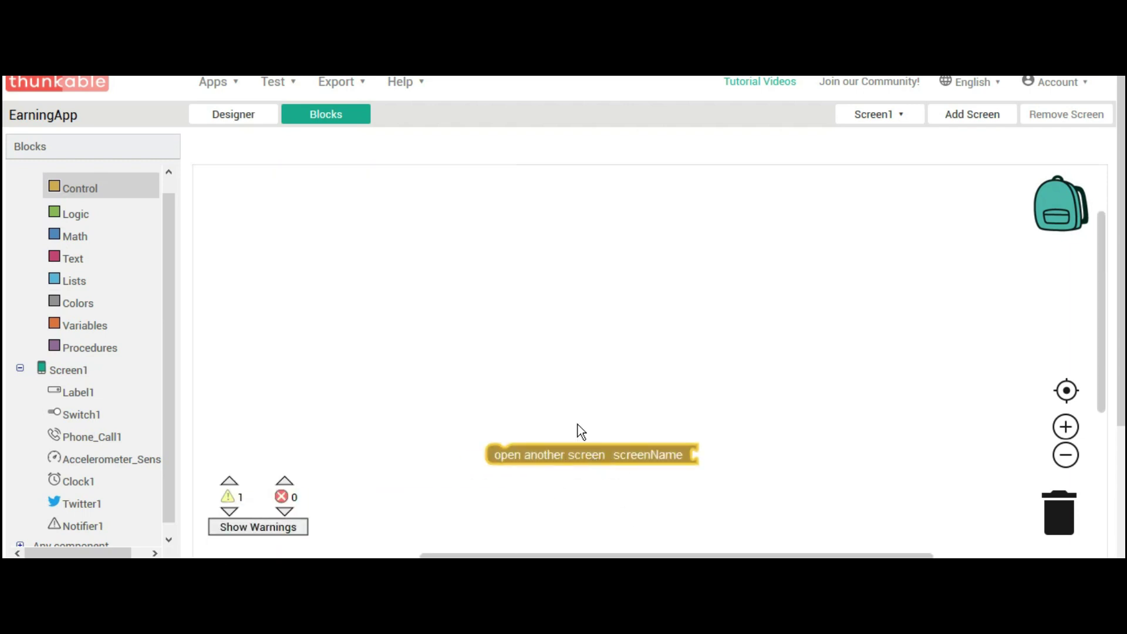
Attach a blue color block to the screenName socket and wrap the statement in a "to procedure do" block.
{"action": "left_click", "coordinate": [78, 303]}
{"action": "left_click_drag", "start_coordinate": [224, 334], "coordinate": [742, 477]}
{"action": "left_click", "coordinate": [88, 346]}
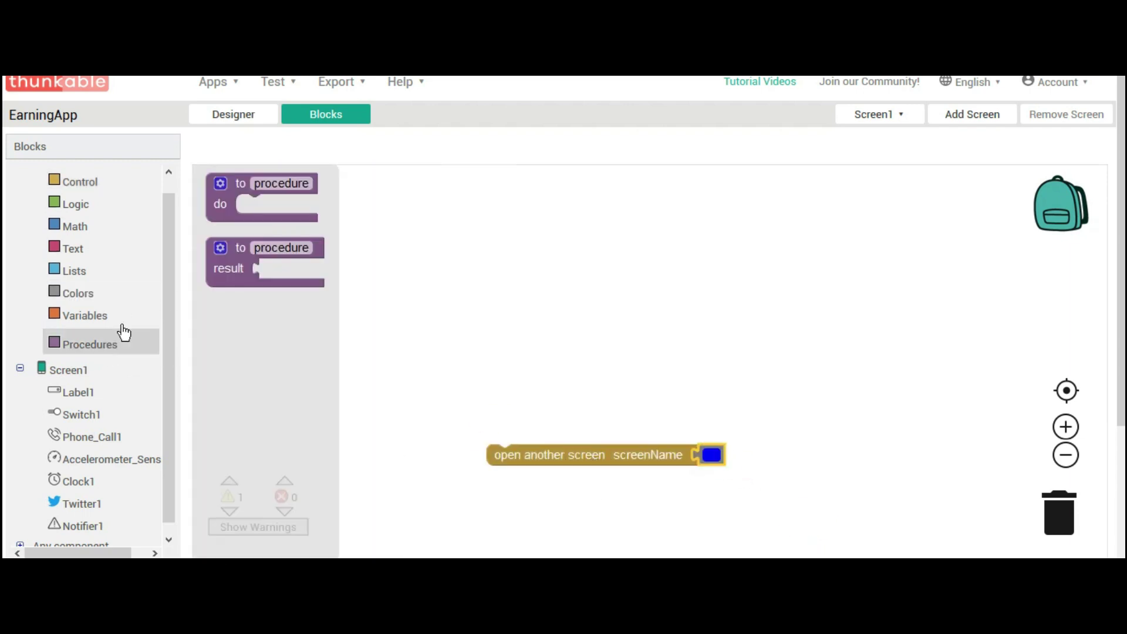
{"action": "left_click_drag", "start_coordinate": [235, 203], "coordinate": [500, 458]}
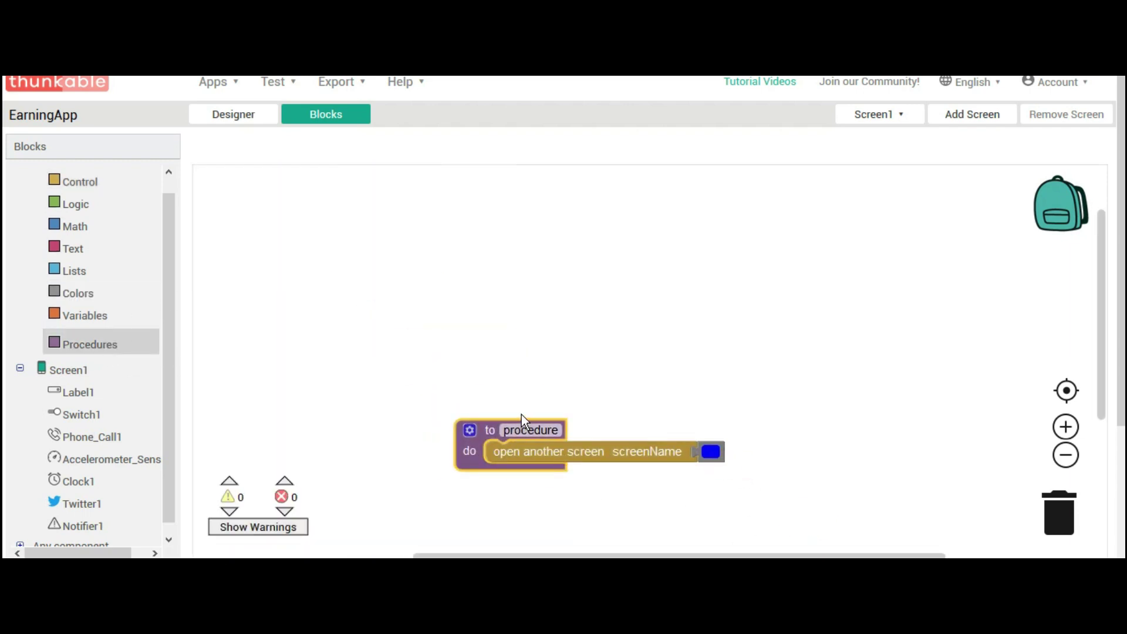
Review the help descriptions of the Button, CheckBox, ListView, Label and Camcorder components in the designer.
{"action": "left_click", "coordinate": [259, 119]}
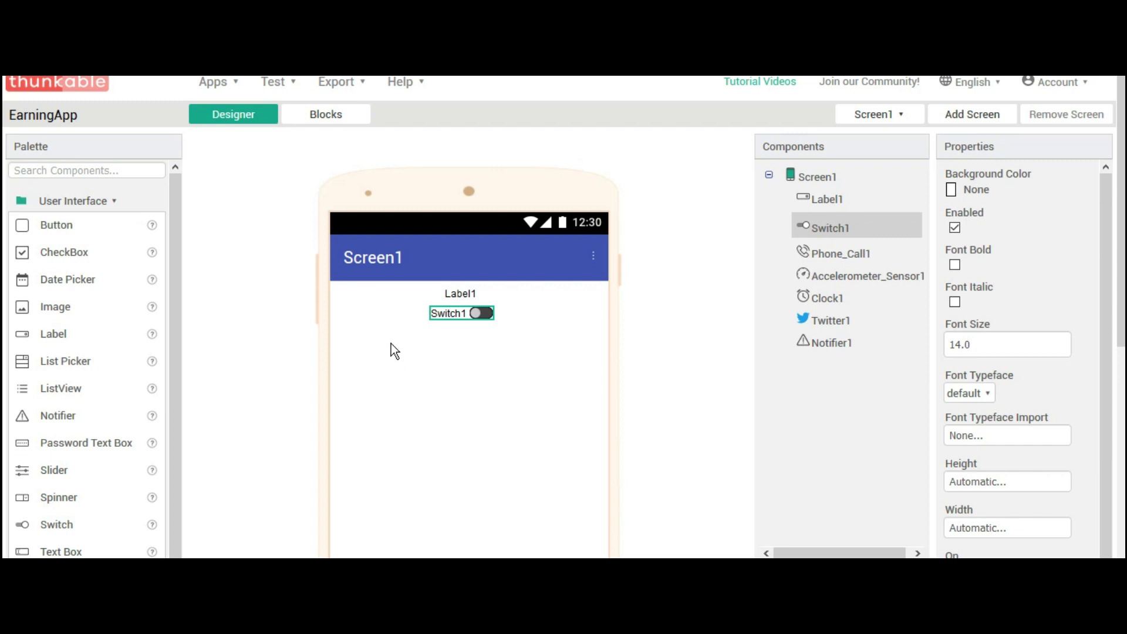
{"action": "left_click", "coordinate": [152, 226]}
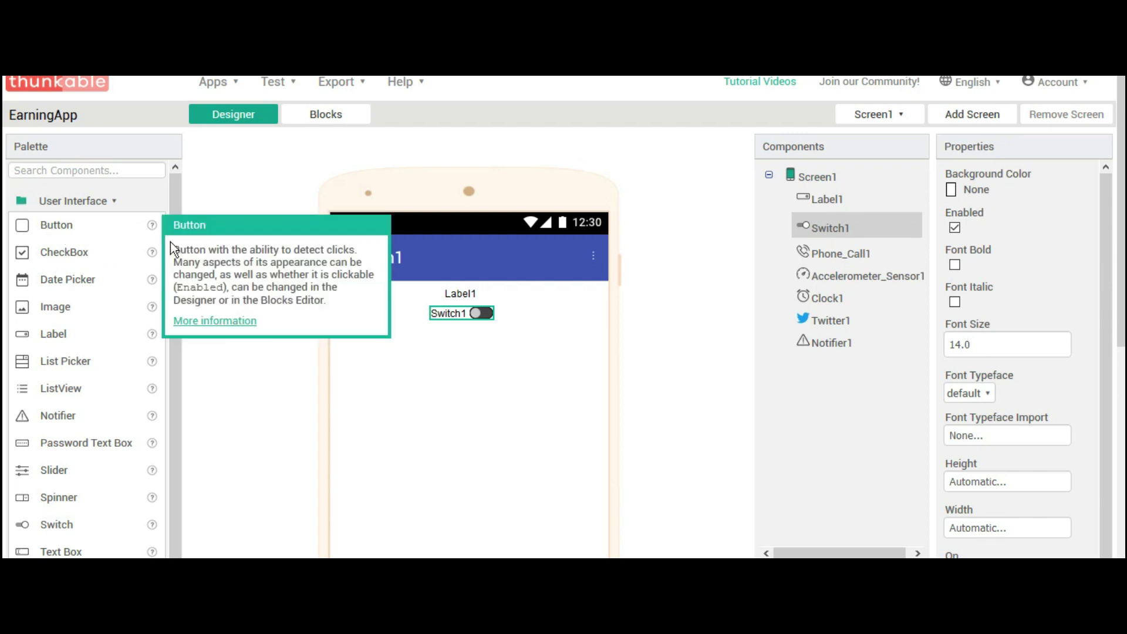
{"action": "left_click", "coordinate": [112, 206]}
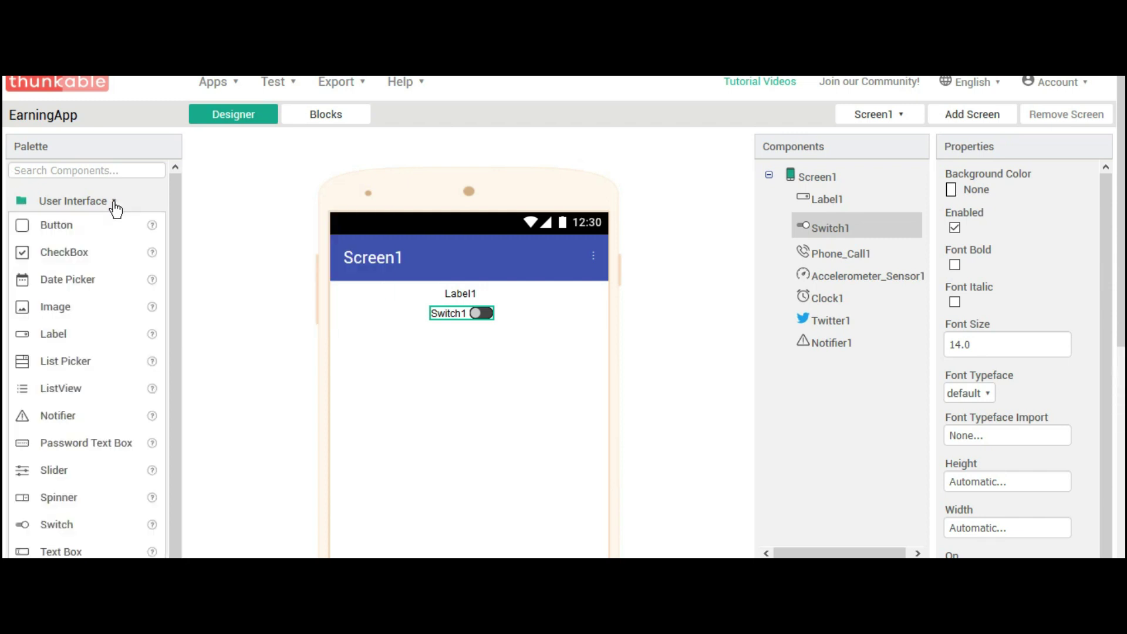
{"action": "left_click", "coordinate": [155, 228]}
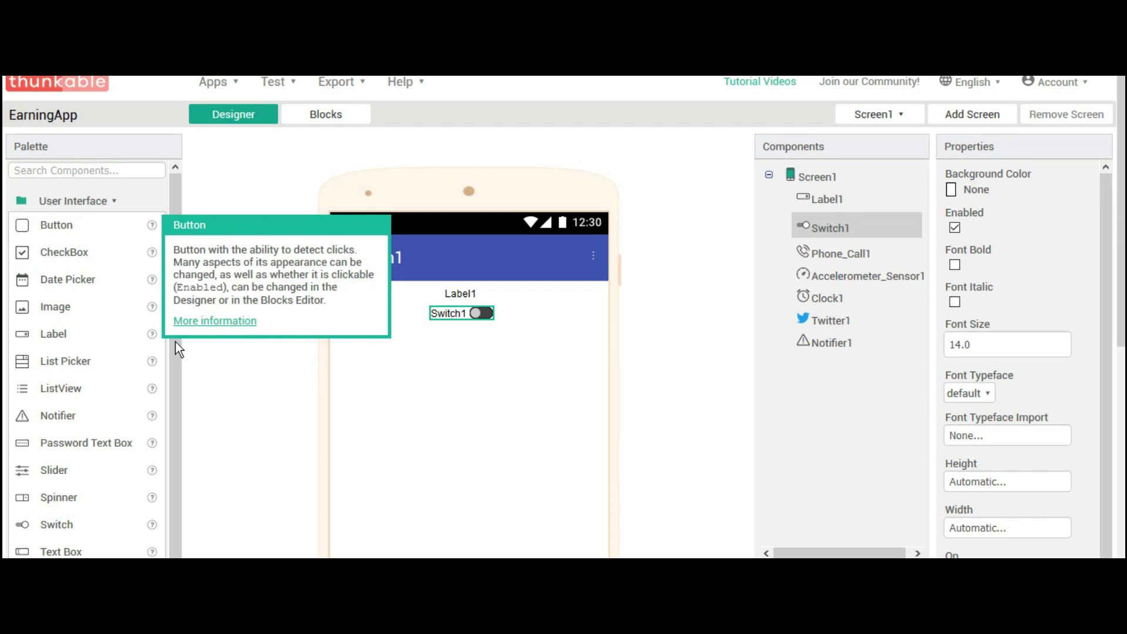
{"action": "left_click", "coordinate": [152, 253]}
{"action": "left_click", "coordinate": [152, 389]}
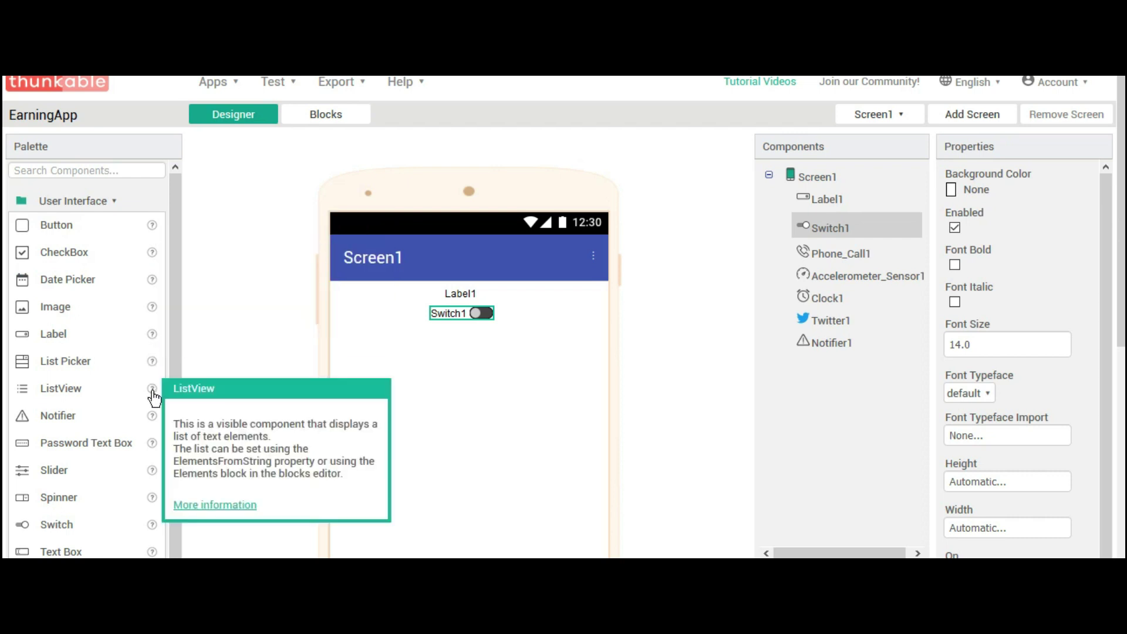
{"action": "left_click", "coordinate": [152, 334]}
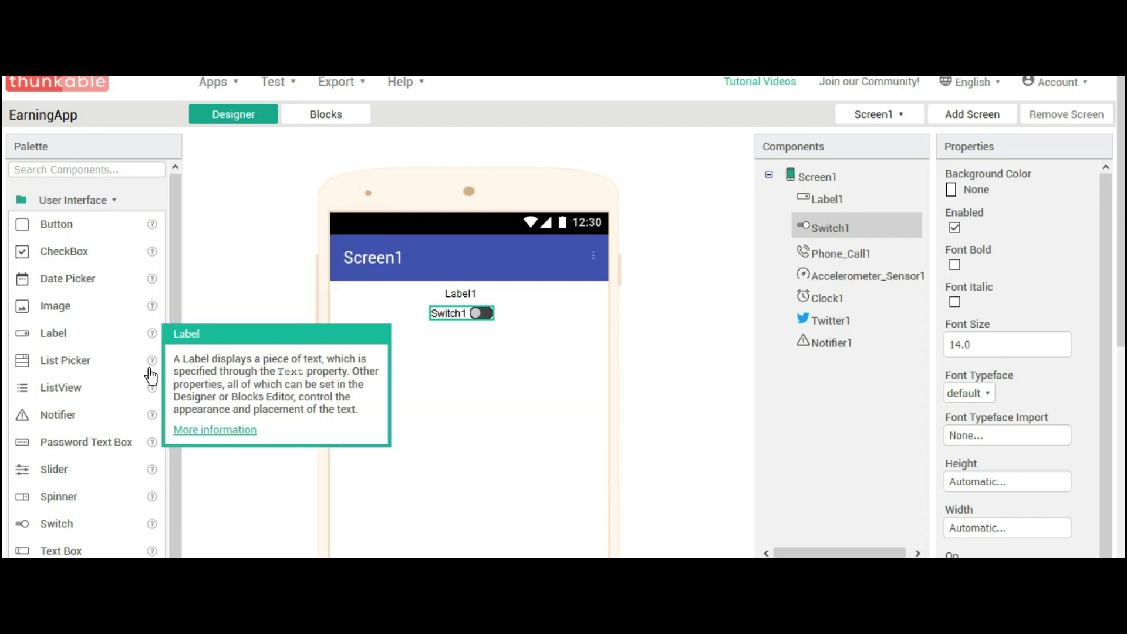
{"action": "left_click", "coordinate": [132, 200]}
{"action": "left_click", "coordinate": [139, 250]}
{"action": "left_click", "coordinate": [152, 274]}
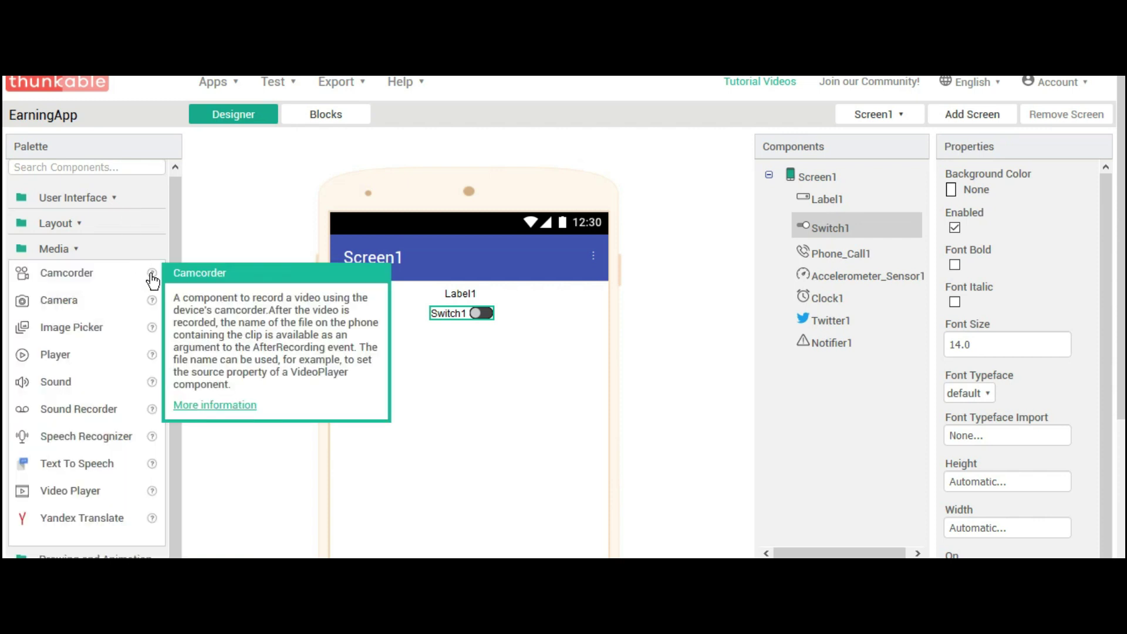
{"action": "left_click", "coordinate": [80, 250]}
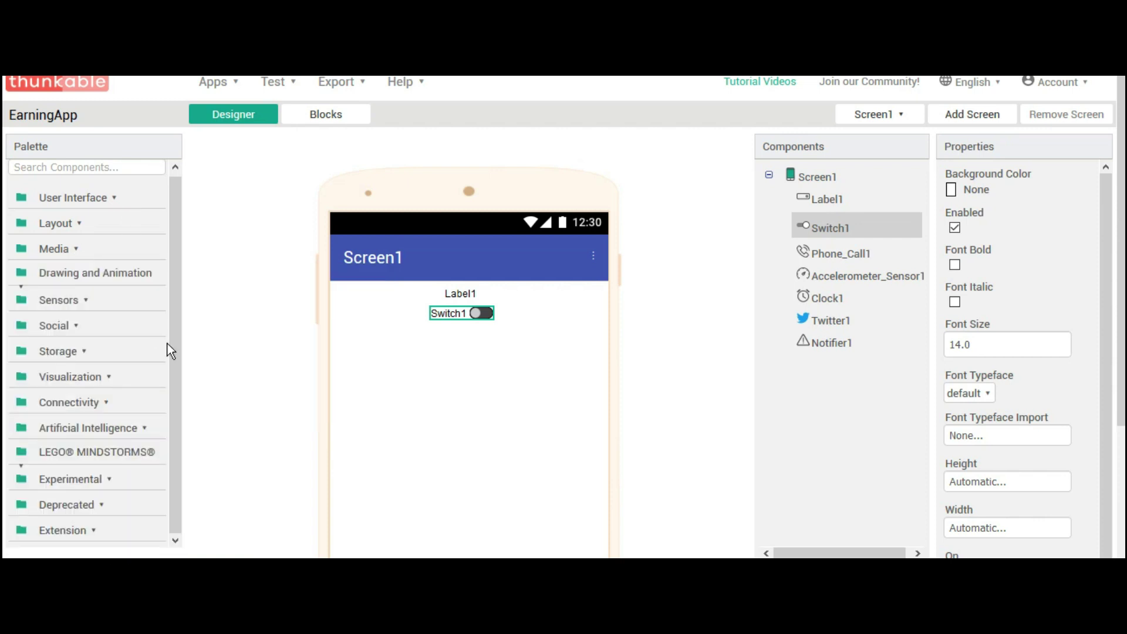
Review the help descriptions of the Emotion Recognizer and Ball components.
{"action": "left_click", "coordinate": [134, 428]}
{"action": "left_click", "coordinate": [149, 449]}
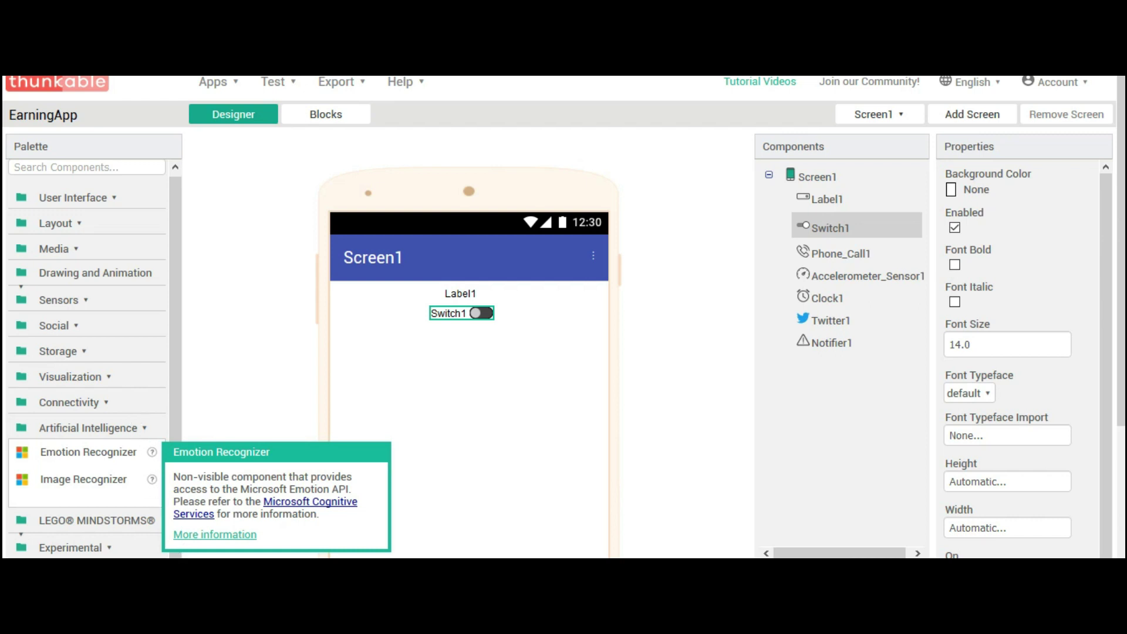
{"action": "left_click", "coordinate": [93, 275]}
{"action": "left_click", "coordinate": [151, 298]}
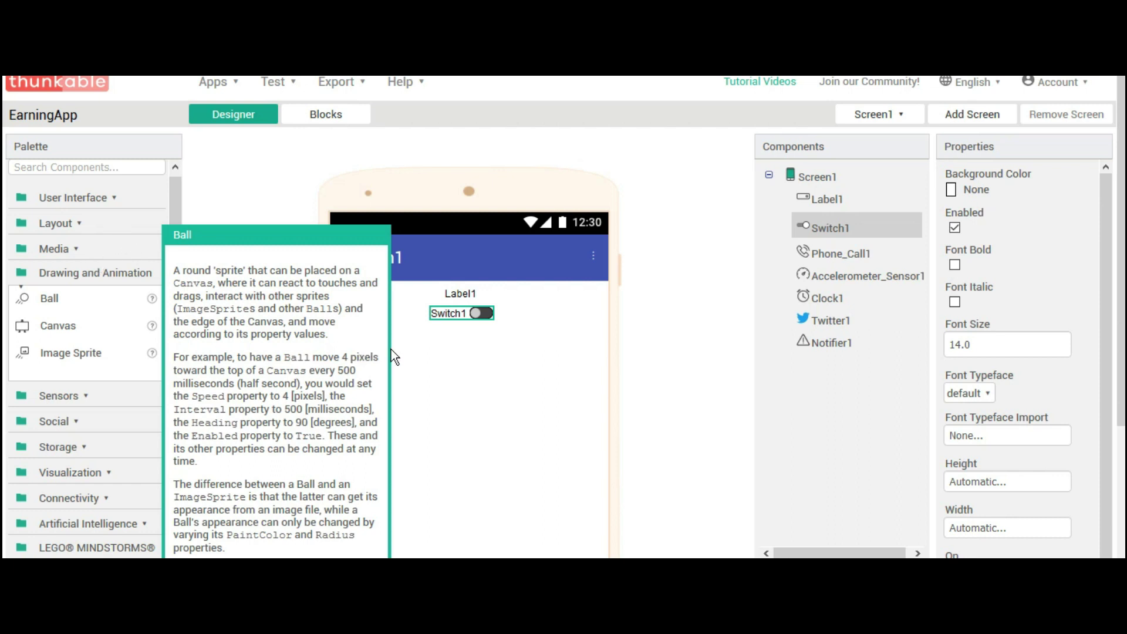
{"action": "left_click", "coordinate": [495, 417]}
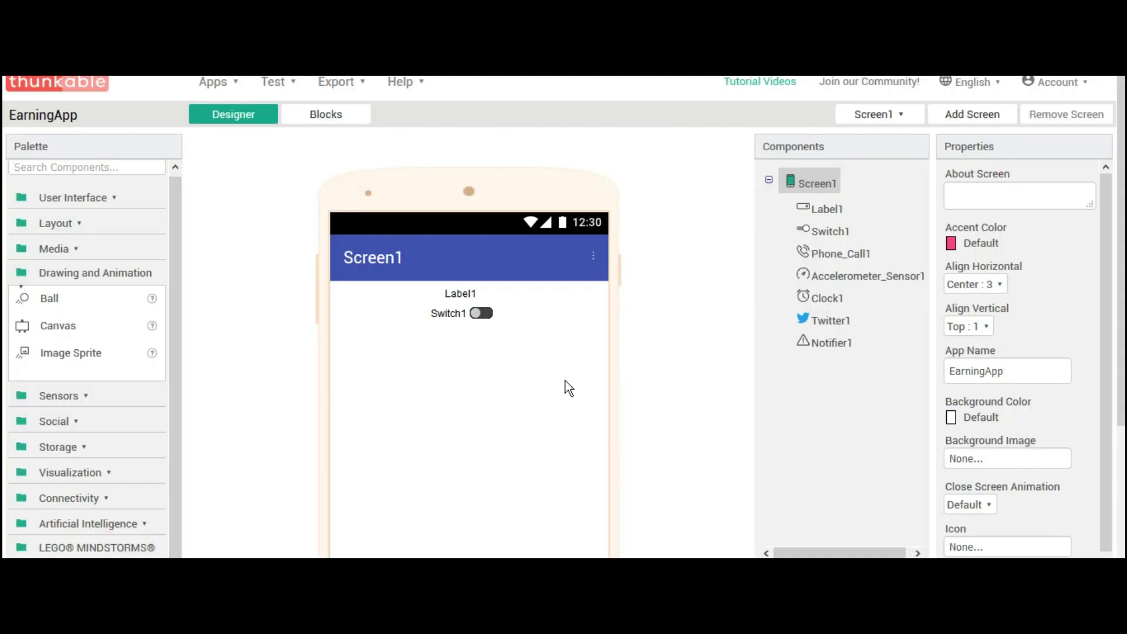
Delete the Label1, Clock1 and Twitter1 components from Screen1.
{"action": "left_click", "coordinate": [460, 208]}
{"action": "left_click", "coordinate": [877, 489]}
{"action": "left_click", "coordinate": [615, 360]}
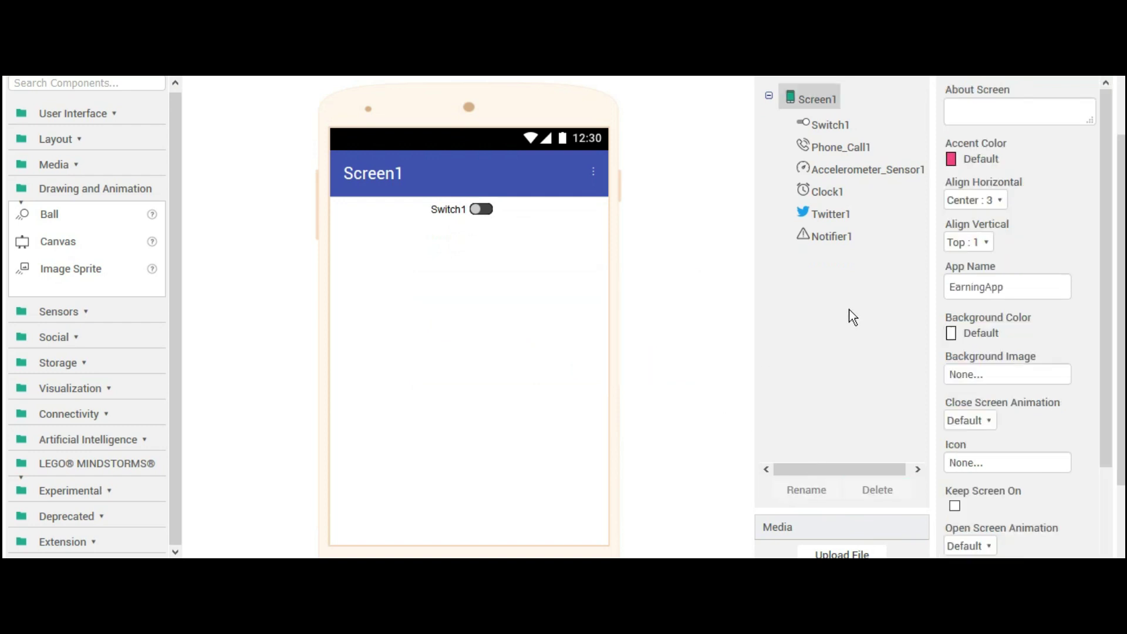
{"action": "left_click", "coordinate": [828, 182]}
{"action": "left_click", "coordinate": [876, 490]}
{"action": "left_click", "coordinate": [640, 361]}
{"action": "left_click", "coordinate": [879, 494]}
{"action": "left_click", "coordinate": [634, 361]}
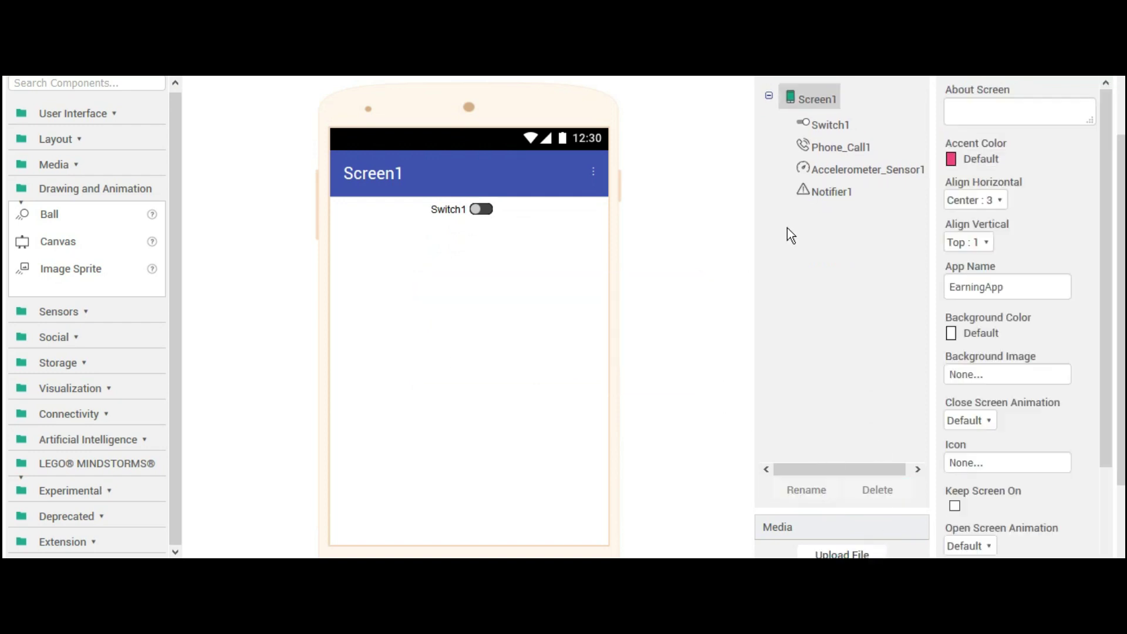
Delete the Phone_Call1 and Switch1 components from Screen1.
{"action": "left_click", "coordinate": [827, 145]}
{"action": "left_click", "coordinate": [879, 492]}
{"action": "left_click", "coordinate": [633, 361]}
{"action": "left_click", "coordinate": [828, 122]}
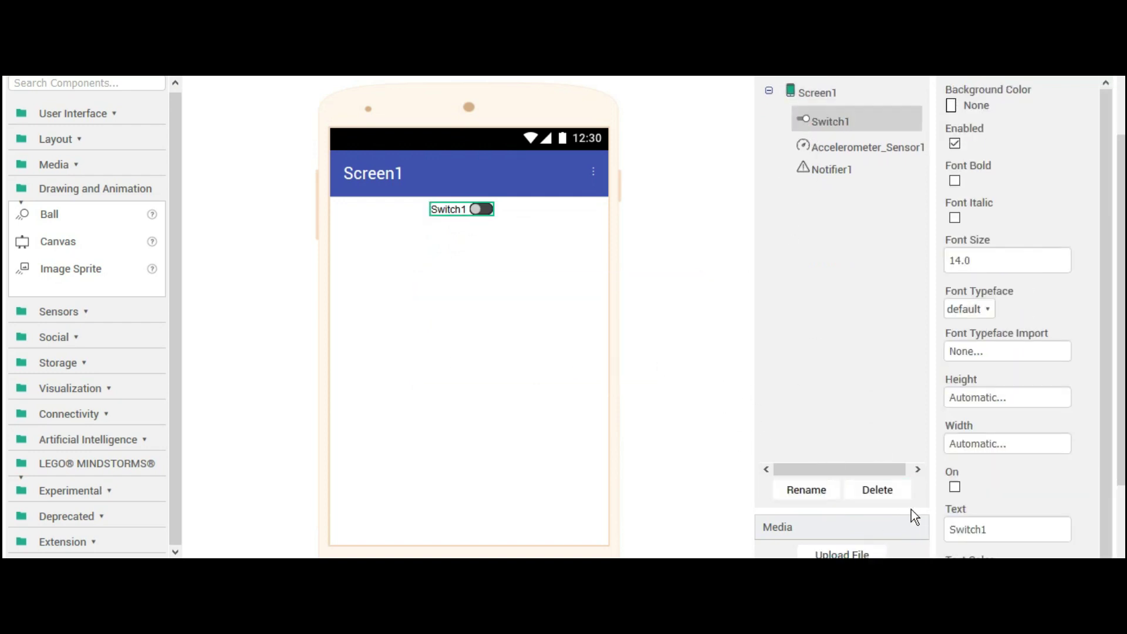
{"action": "left_click", "coordinate": [876, 489]}
{"action": "left_click", "coordinate": [614, 360]}
Delete the Accelerometer_Sensor1 and Notifier1 components so that Screen1 is empty.
{"action": "left_click", "coordinate": [828, 122]}
{"action": "left_click", "coordinate": [877, 489]}
{"action": "left_click", "coordinate": [615, 361]}
{"action": "left_click", "coordinate": [827, 122]}
{"action": "left_click", "coordinate": [876, 489]}
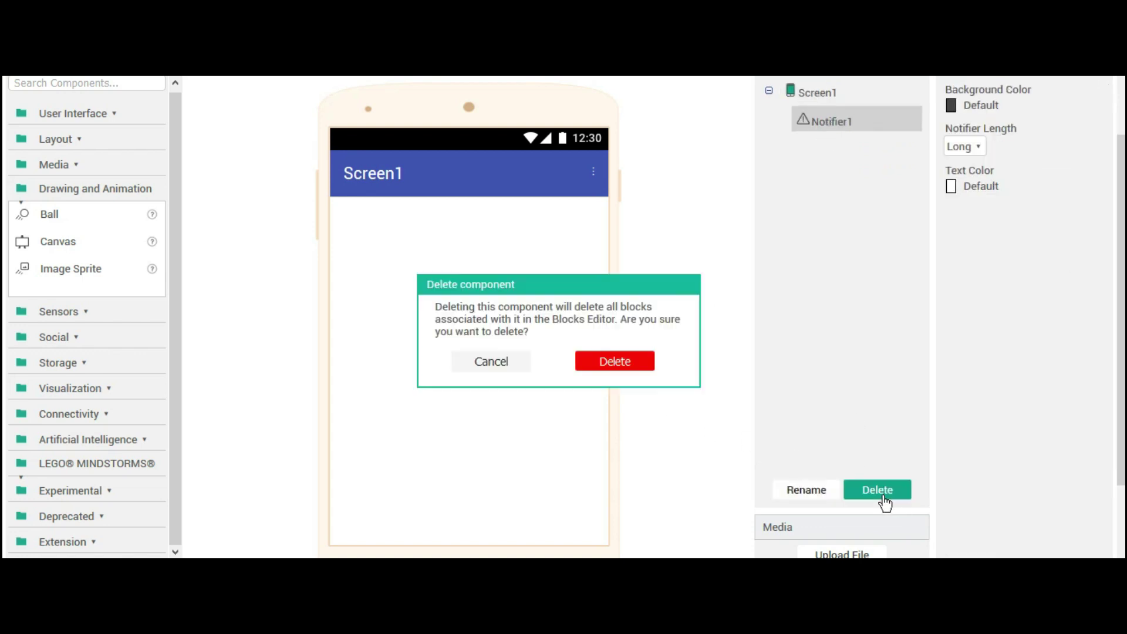
{"action": "left_click", "coordinate": [614, 361]}
{"action": "scroll", "coordinate": [644, 359], "scroll_direction": "up", "scroll_amount": 2}
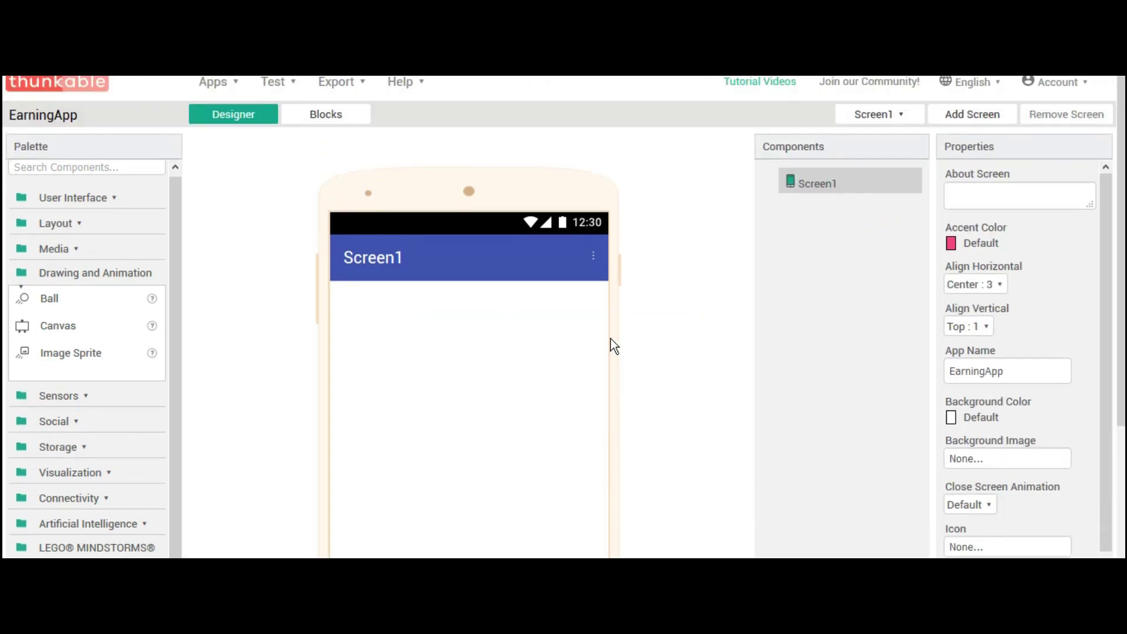
Add a second screen to the app and switch the designer back to Screen1.
{"action": "left_click", "coordinate": [874, 113]}
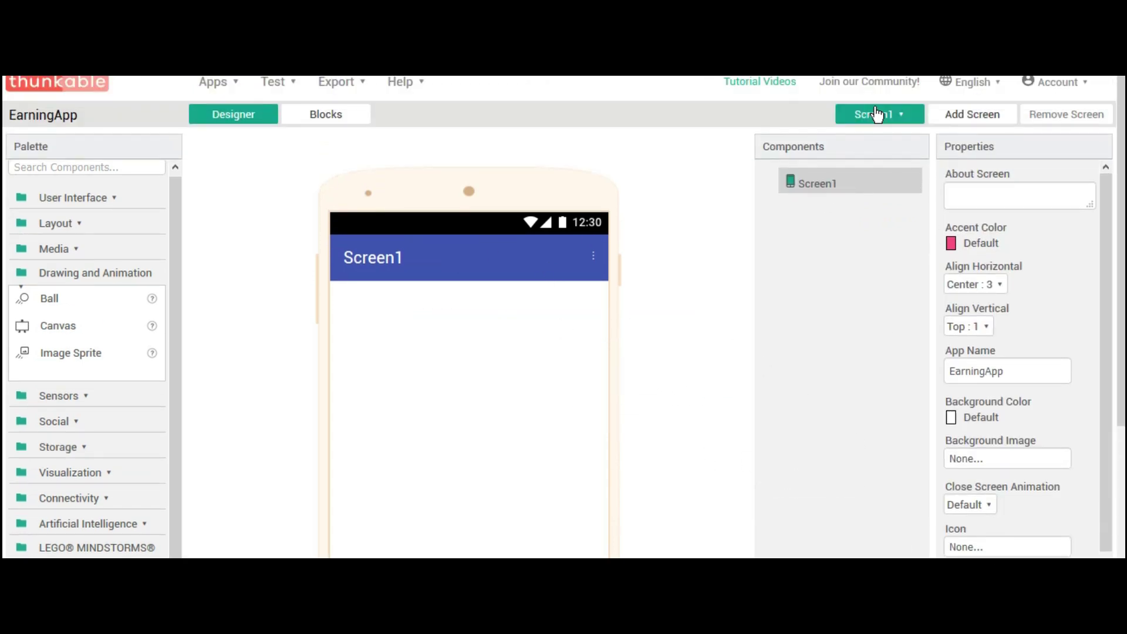
{"action": "left_click", "coordinate": [984, 117]}
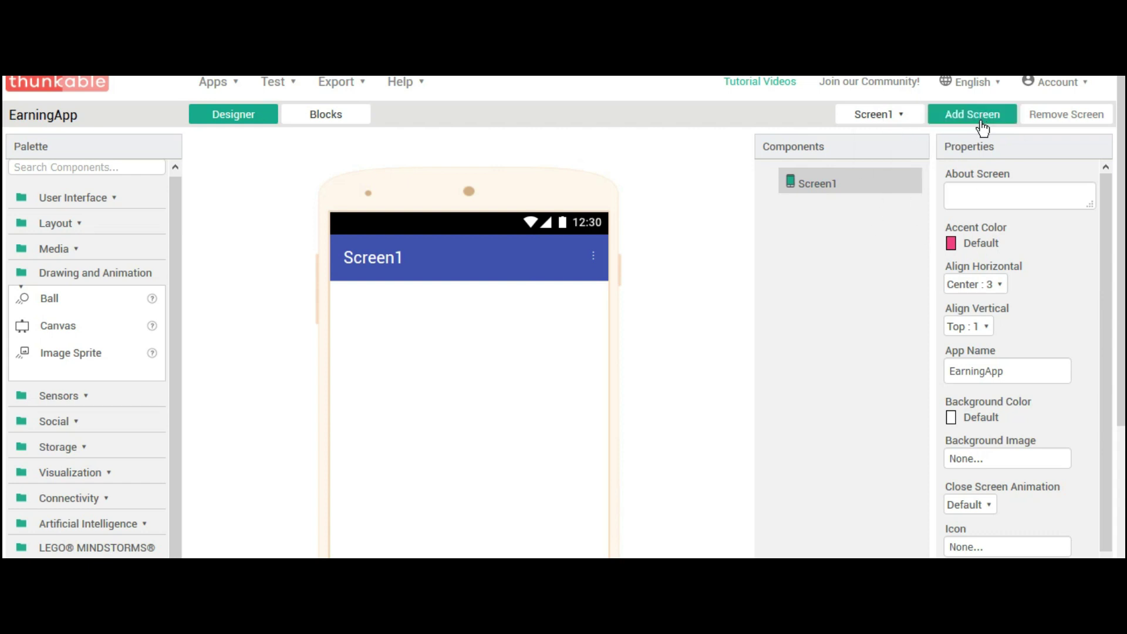
{"action": "left_click", "coordinate": [984, 117]}
{"action": "left_click", "coordinate": [622, 353]}
{"action": "left_click", "coordinate": [874, 118]}
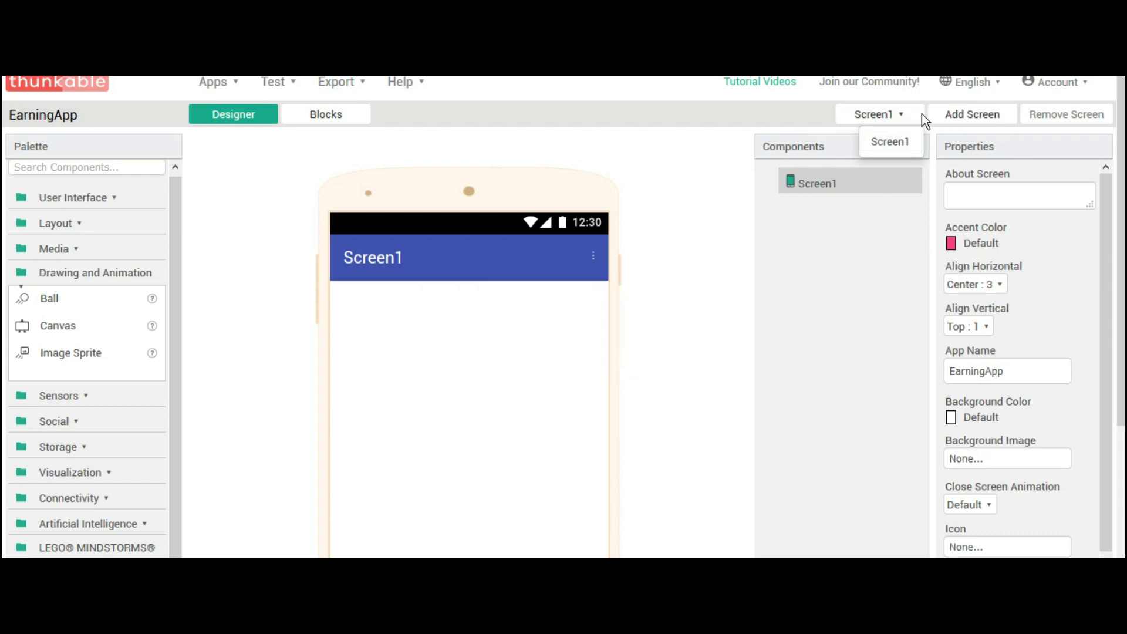
{"action": "left_click", "coordinate": [954, 117]}
{"action": "left_click", "coordinate": [613, 353]}
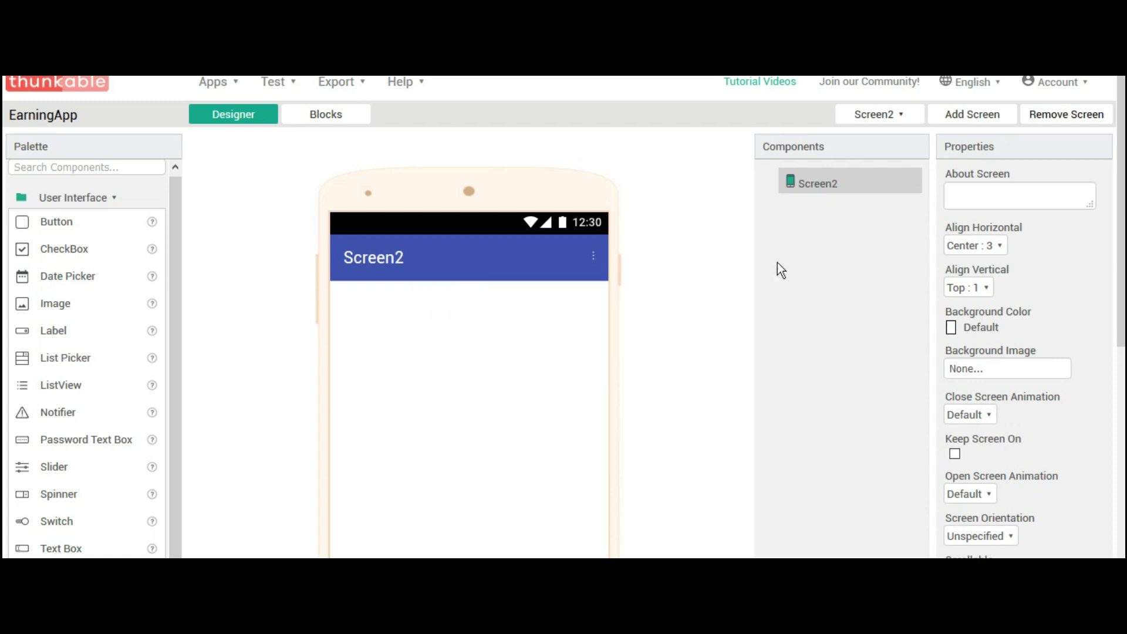
{"action": "left_click", "coordinate": [894, 125]}
{"action": "left_click", "coordinate": [880, 141]}
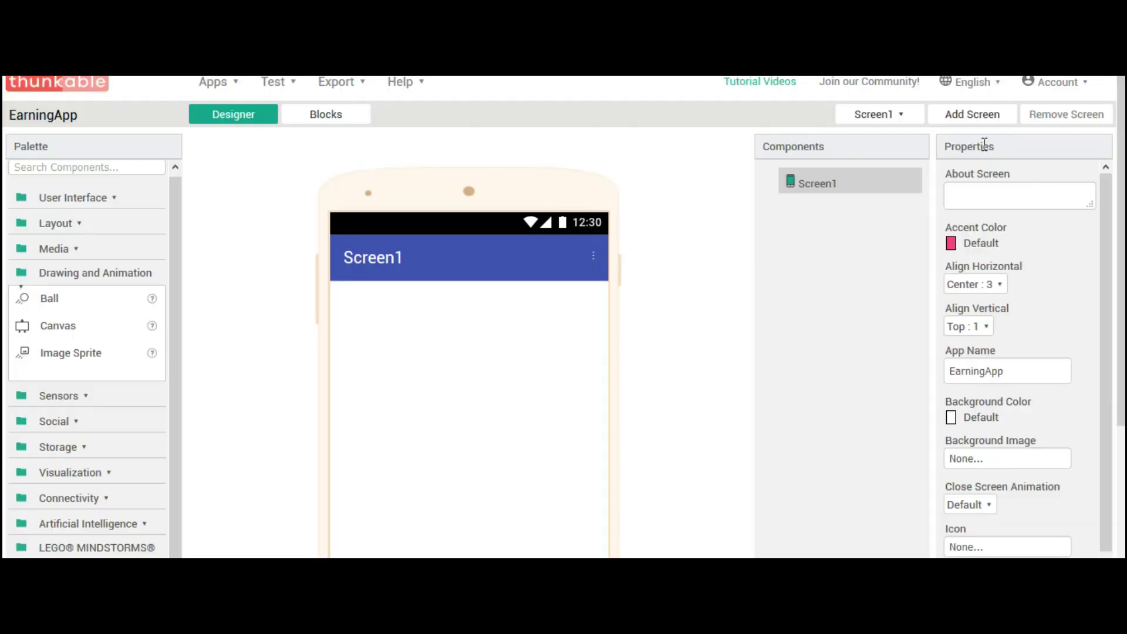
Try a Pink background color on Screen1 and reset it to Default.
{"action": "scroll", "coordinate": [1021, 287], "scroll_direction": "down", "scroll_amount": 2}
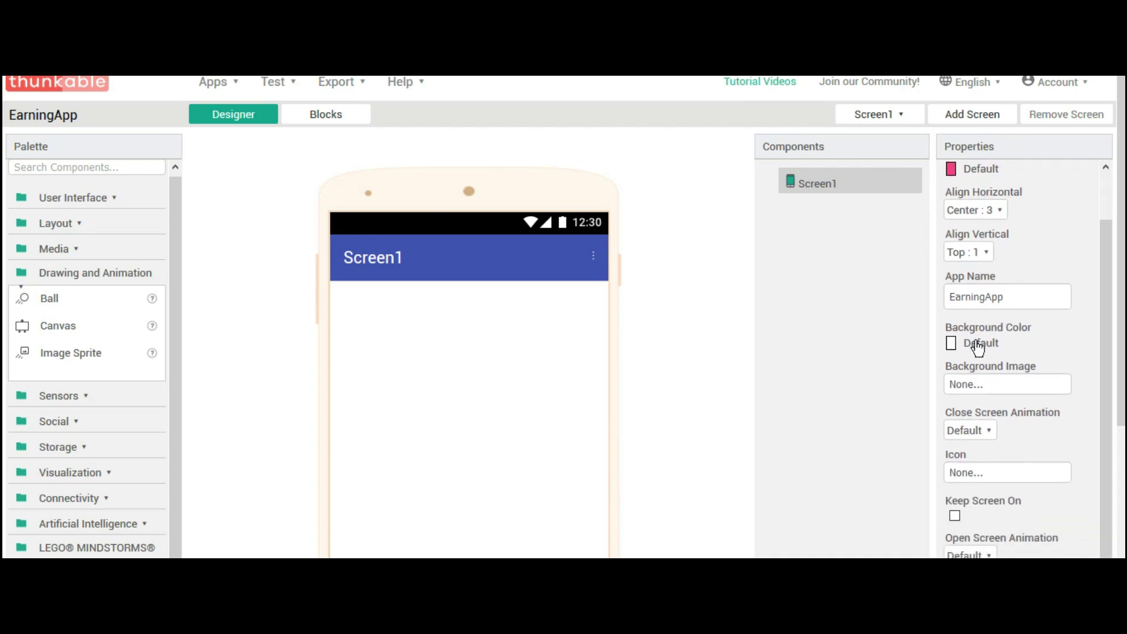
{"action": "left_click", "coordinate": [957, 348]}
{"action": "scroll", "coordinate": [998, 499], "scroll_direction": "down", "scroll_amount": 2}
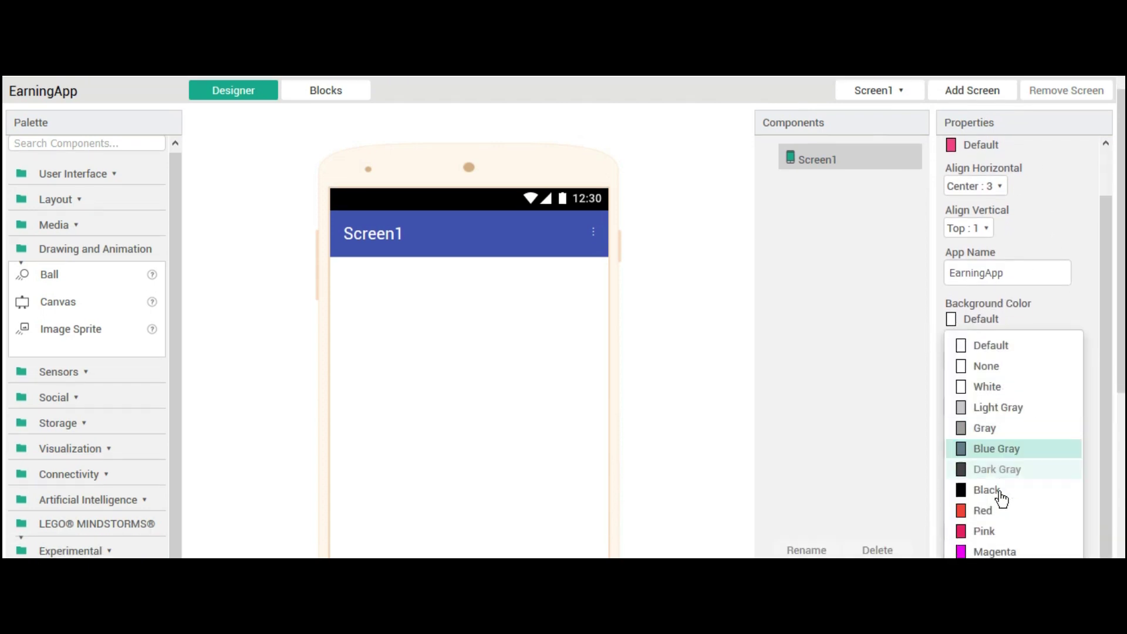
{"action": "left_click", "coordinate": [983, 470]}
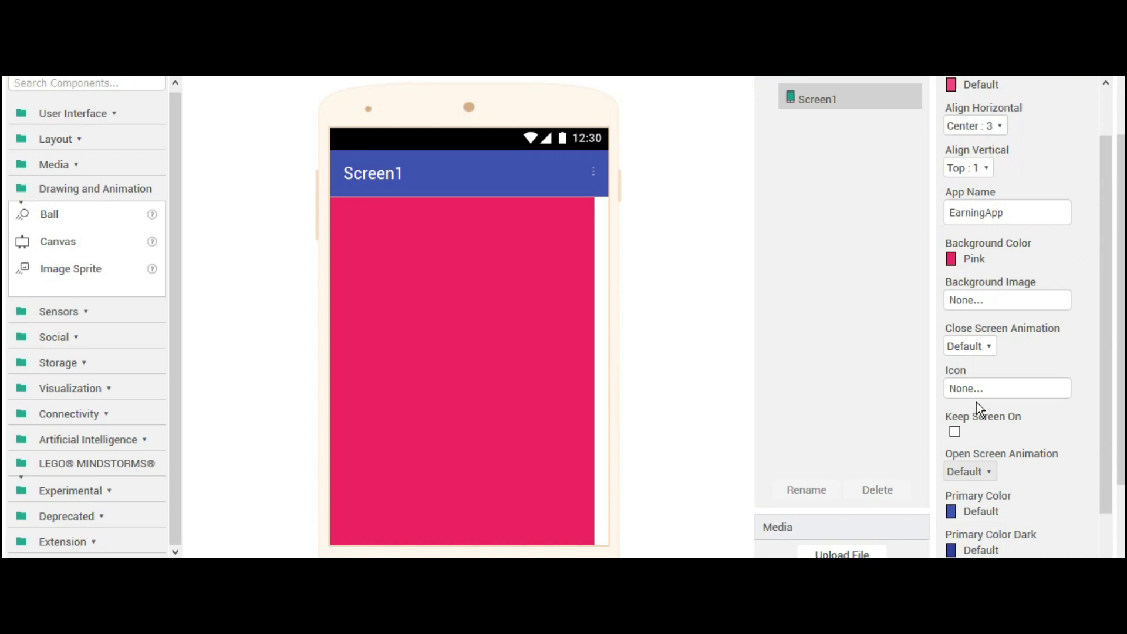
{"action": "left_click", "coordinate": [957, 262]}
{"action": "left_click", "coordinate": [983, 325]}
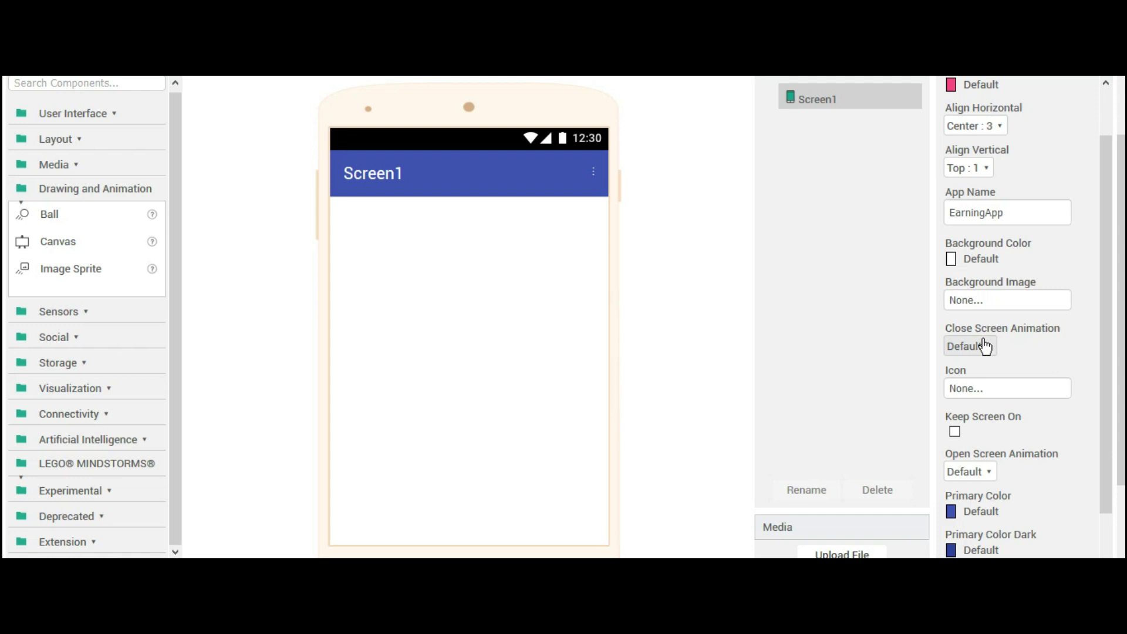
{"action": "scroll", "coordinate": [985, 346], "scroll_direction": "down", "scroll_amount": 4}
{"action": "scroll", "coordinate": [986, 405], "scroll_direction": "up", "scroll_amount": 8}
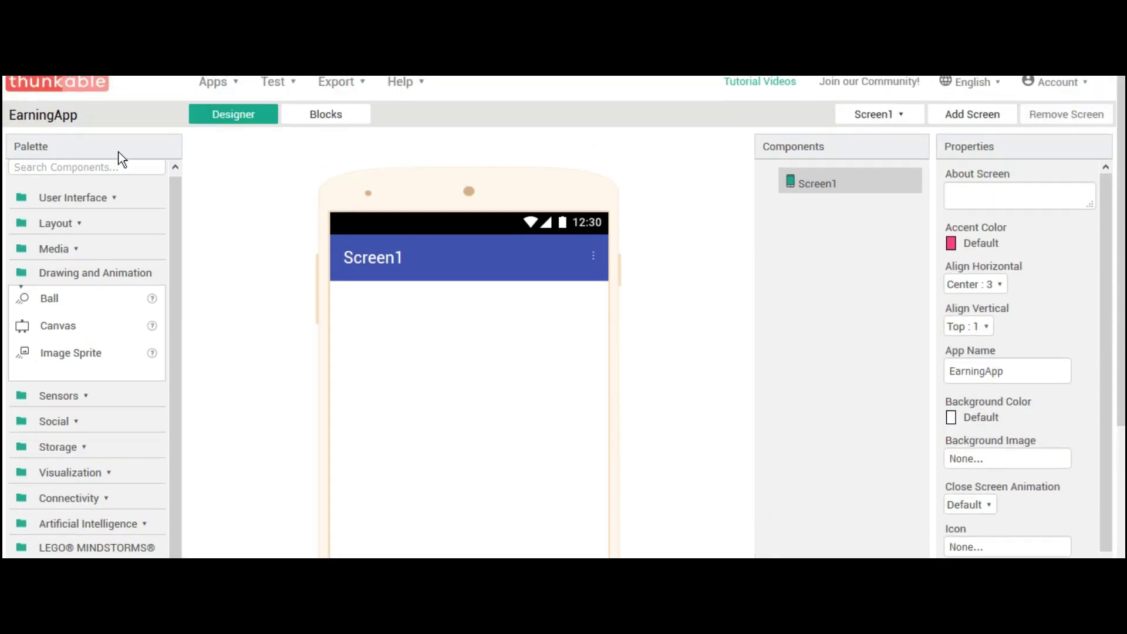
Add a Button component to Screen1 and set its background color to Red.
{"action": "left_click", "coordinate": [75, 197]}
{"action": "mouse_move", "coordinate": [59, 226]}
{"action": "left_mouse_down"}
{"action": "mouse_move", "coordinate": [442, 407]}
{"action": "mouse_move", "coordinate": [467, 349]}
{"action": "left_mouse_up"}
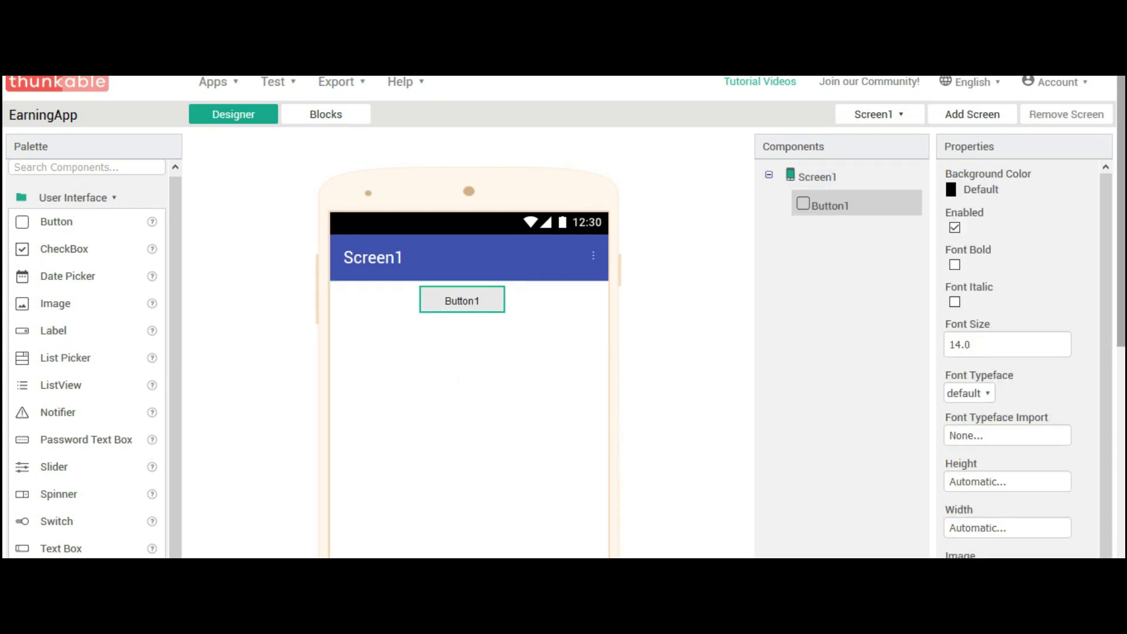
{"action": "left_click", "coordinate": [979, 192]}
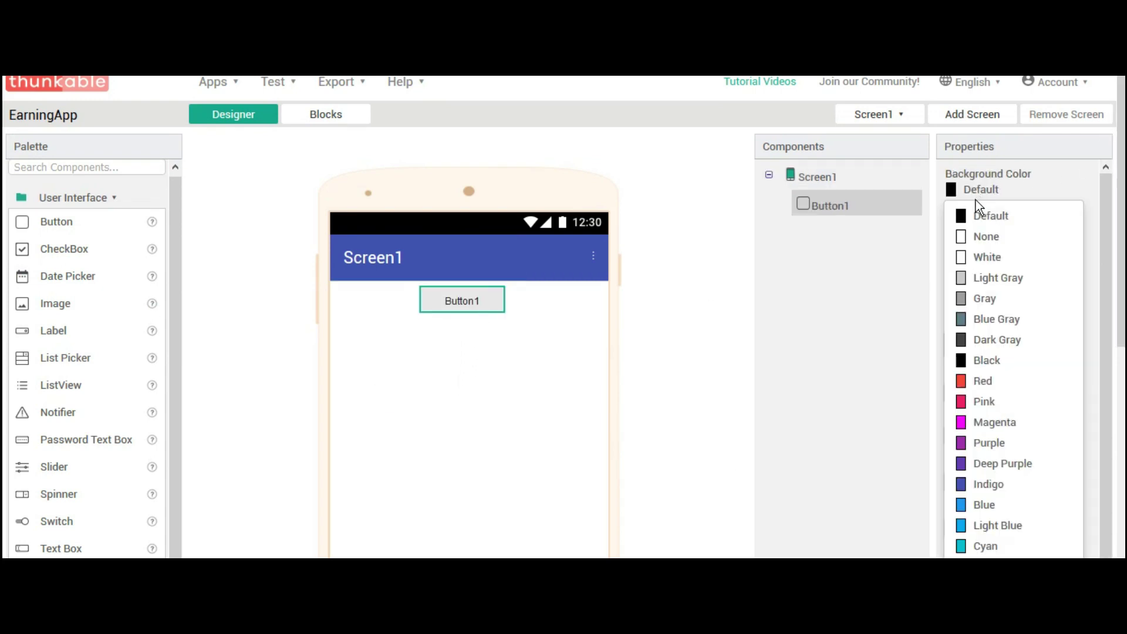
{"action": "left_click", "coordinate": [987, 382]}
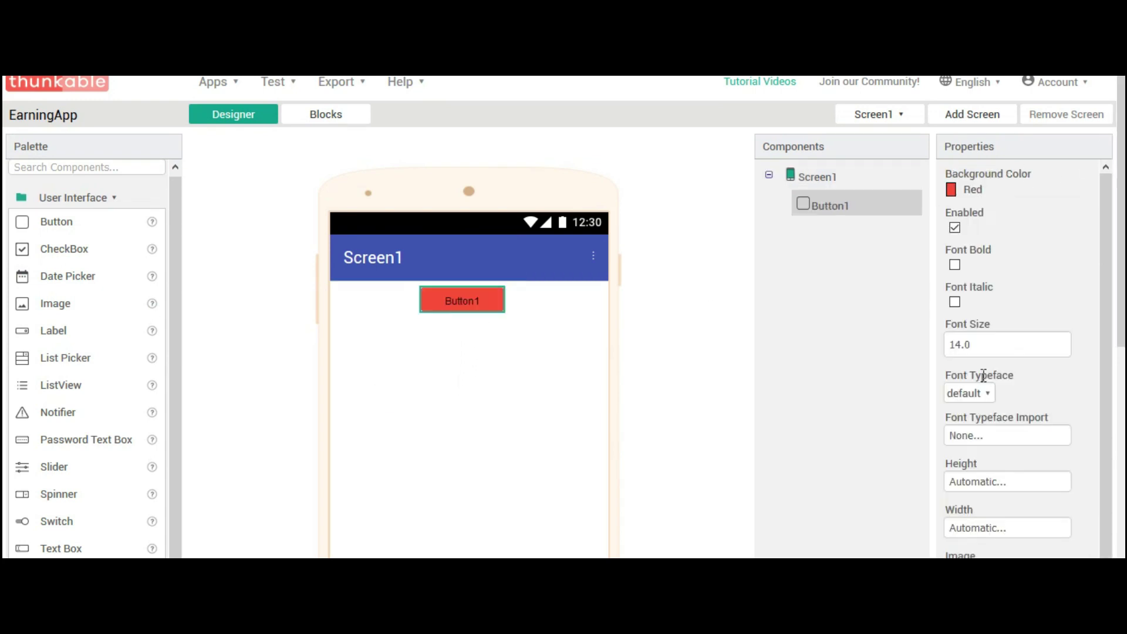
Format the button's text as bold, font size 23, in the monospace typeface.
{"action": "left_click", "coordinate": [954, 264]}
{"action": "left_click", "coordinate": [973, 346]}
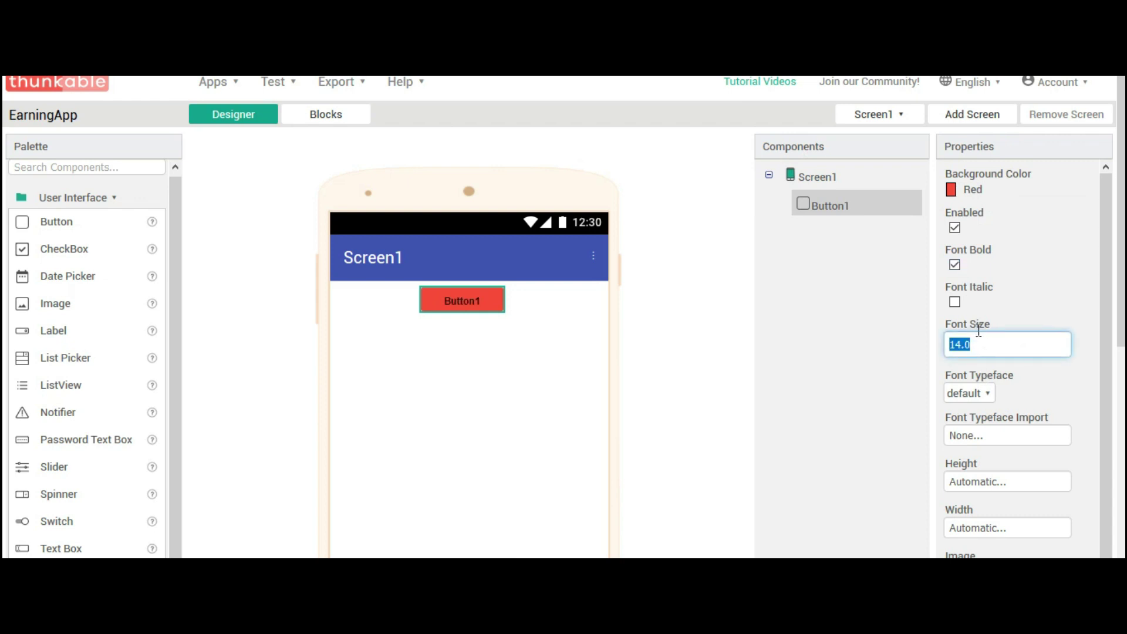
{"action": "type", "text": "23"}
{"action": "key", "text": "Return"}
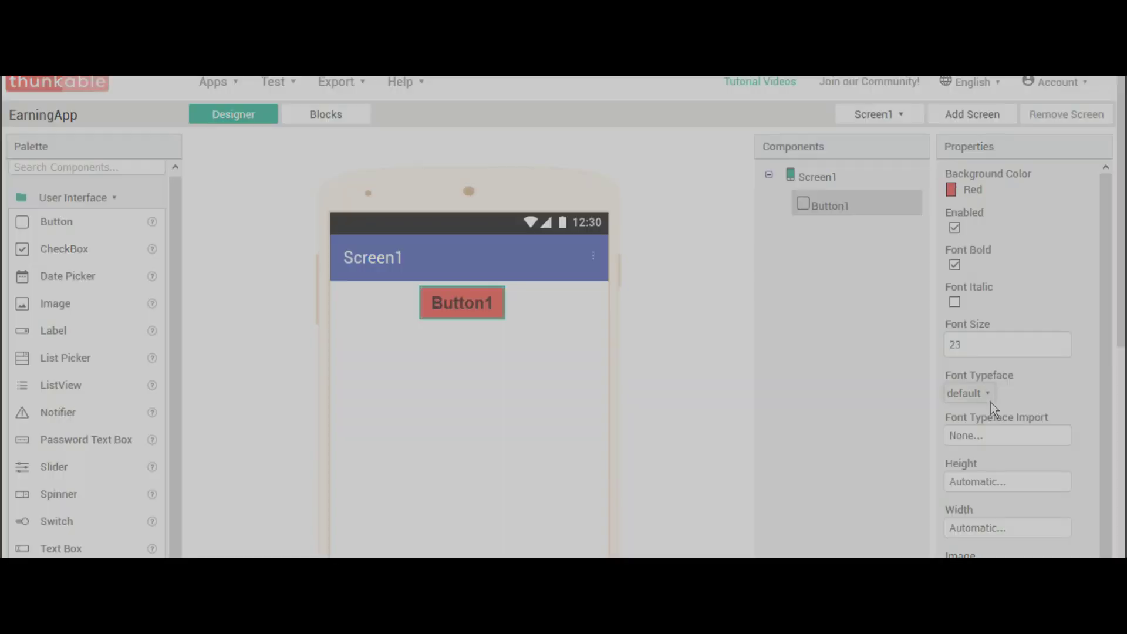
{"action": "left_click", "coordinate": [990, 399]}
{"action": "left_click", "coordinate": [1003, 485]}
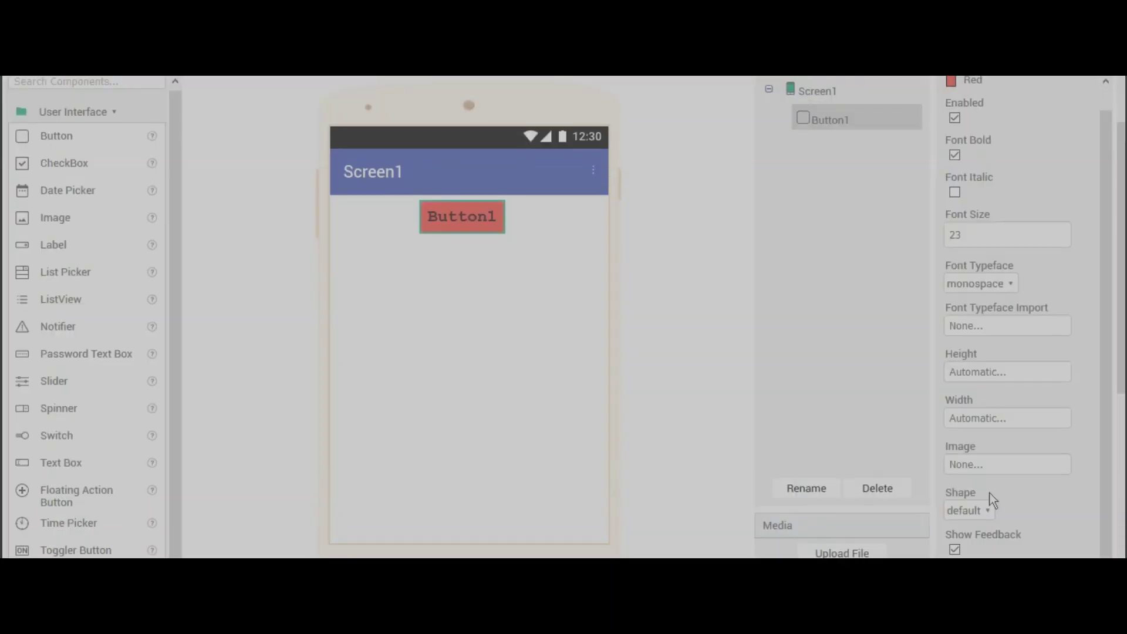
Replace the button's text with a short greeting that includes the creator's first name.
{"action": "scroll", "coordinate": [988, 501], "scroll_direction": "down", "scroll_amount": 2}
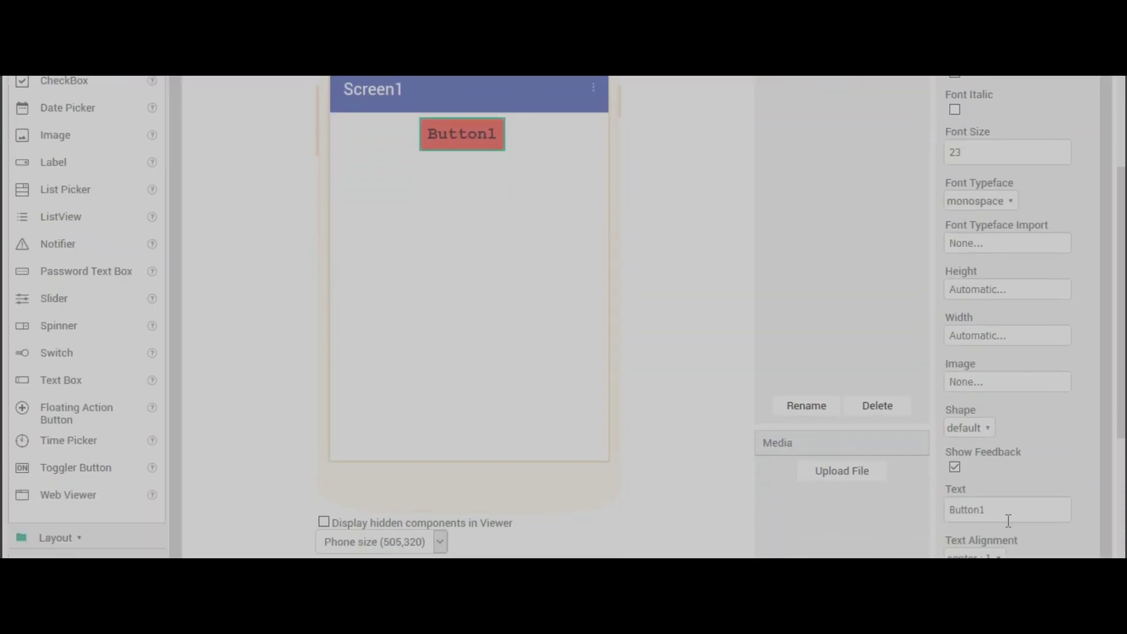
{"action": "key", "text": "ctrl+a"}
{"action": "type", "text": "Hey, Shubh Here!"}
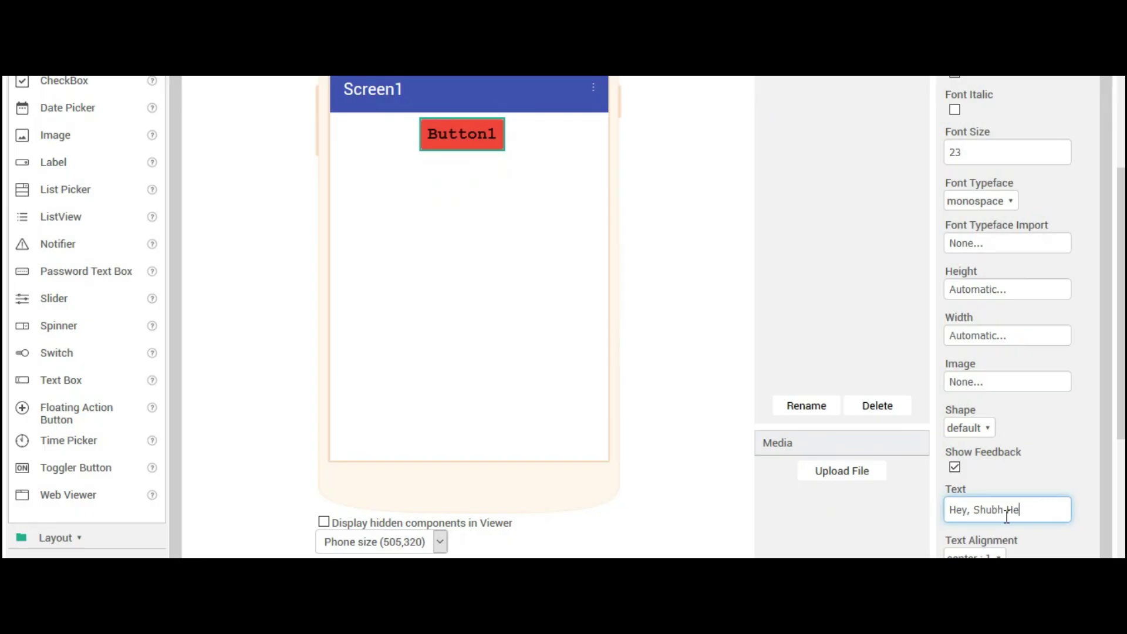
{"action": "key", "text": "Return"}
{"action": "scroll", "coordinate": [998, 410], "scroll_direction": "up", "scroll_amount": 2}
Set Screen1's background color to Red.
{"action": "left_click_drag", "start_coordinate": [505, 246], "coordinate": [510, 397]}
{"action": "left_click", "coordinate": [499, 352]}
{"action": "scroll", "coordinate": [997, 410], "scroll_direction": "down", "scroll_amount": 3}
{"action": "left_click", "coordinate": [977, 184]}
{"action": "left_click", "coordinate": [982, 376]}
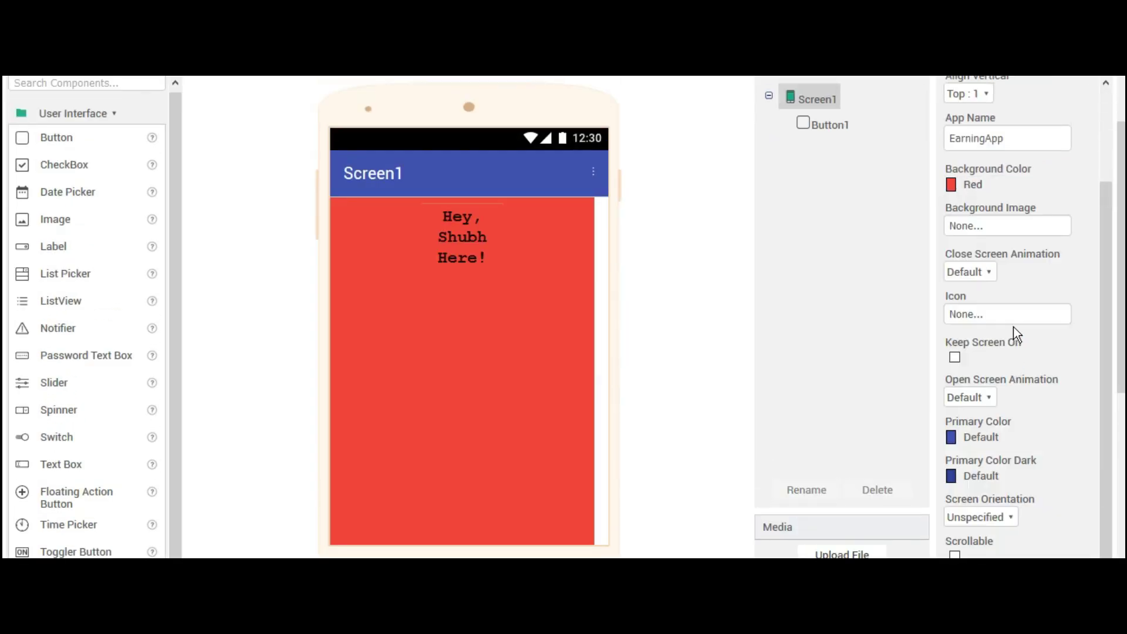
Set Screen1's accent color to Gray and Button1's background color to White.
{"action": "scroll", "coordinate": [1013, 327], "scroll_direction": "up", "scroll_amount": 3}
{"action": "left_click", "coordinate": [959, 157]}
{"action": "left_click", "coordinate": [1014, 267]}
{"action": "scroll", "coordinate": [500, 307], "scroll_direction": "up", "scroll_amount": 2}
{"action": "left_click", "coordinate": [501, 306]}
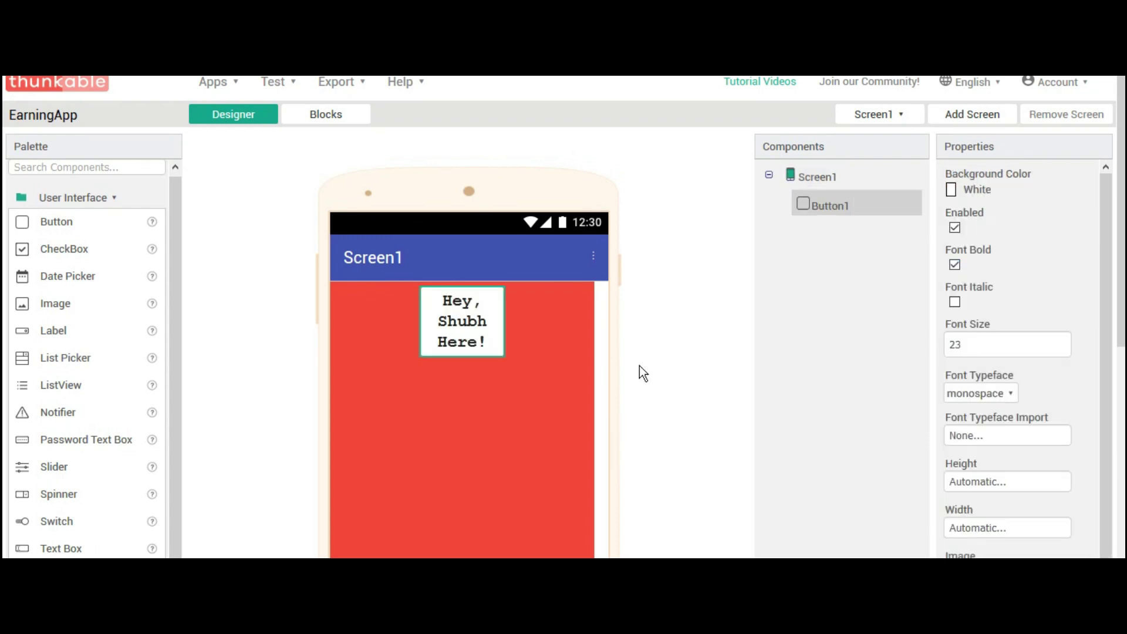
Set Button1's text alignment to "right : 2".
{"action": "scroll", "coordinate": [996, 533], "scroll_direction": "down", "scroll_amount": 6}
{"action": "left_click", "coordinate": [986, 474]}
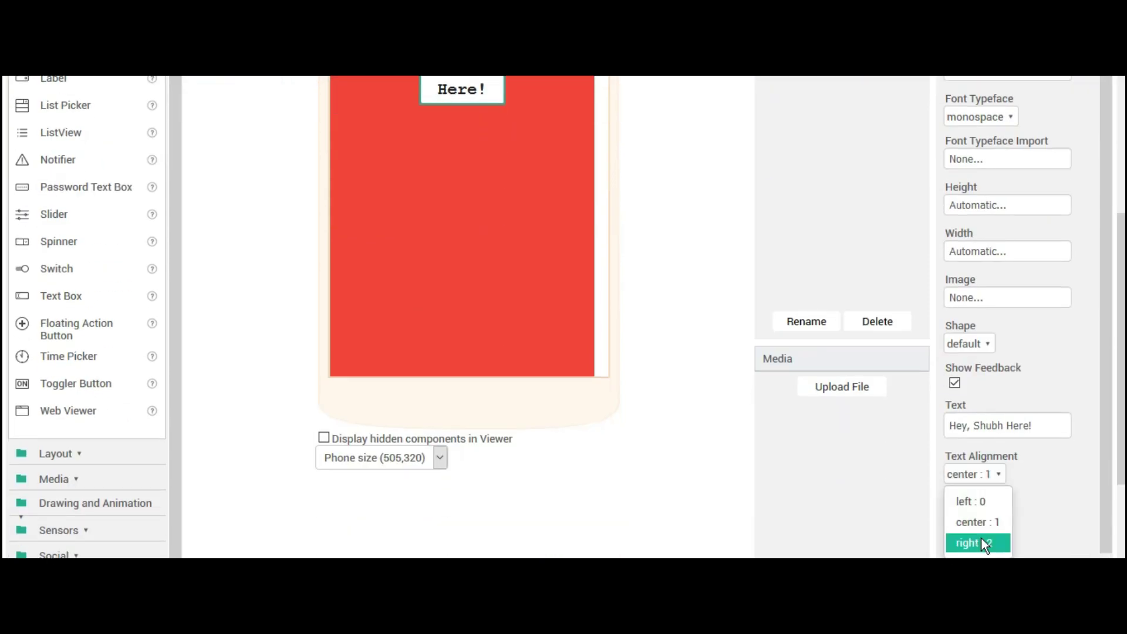
{"action": "left_click", "coordinate": [979, 540]}
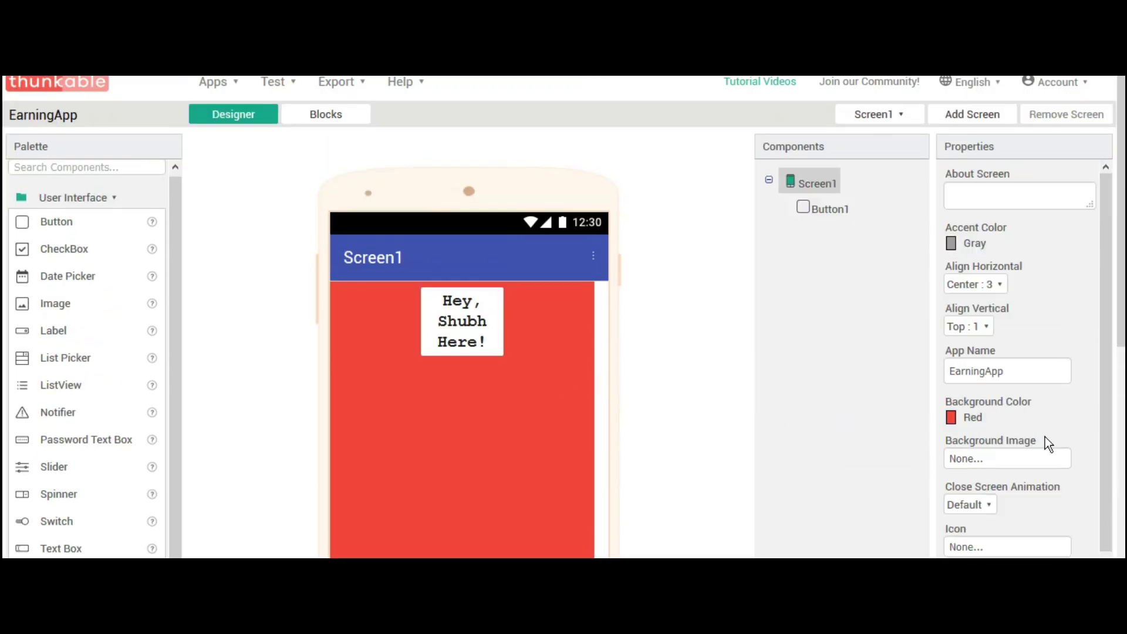
Upload the maxresdefault image from the desktop files as Screen1's background image.
{"action": "scroll", "coordinate": [1044, 436], "scroll_direction": "down", "scroll_amount": 1}
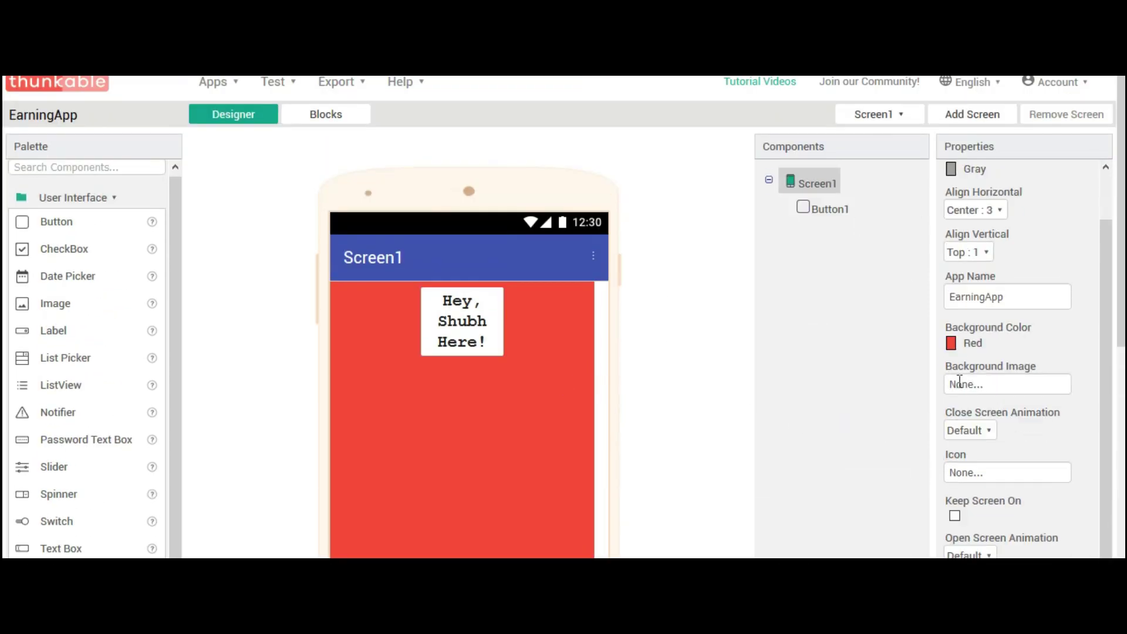
{"action": "left_click", "coordinate": [998, 385]}
{"action": "left_click", "coordinate": [1025, 519]}
{"action": "left_click", "coordinate": [407, 232]}
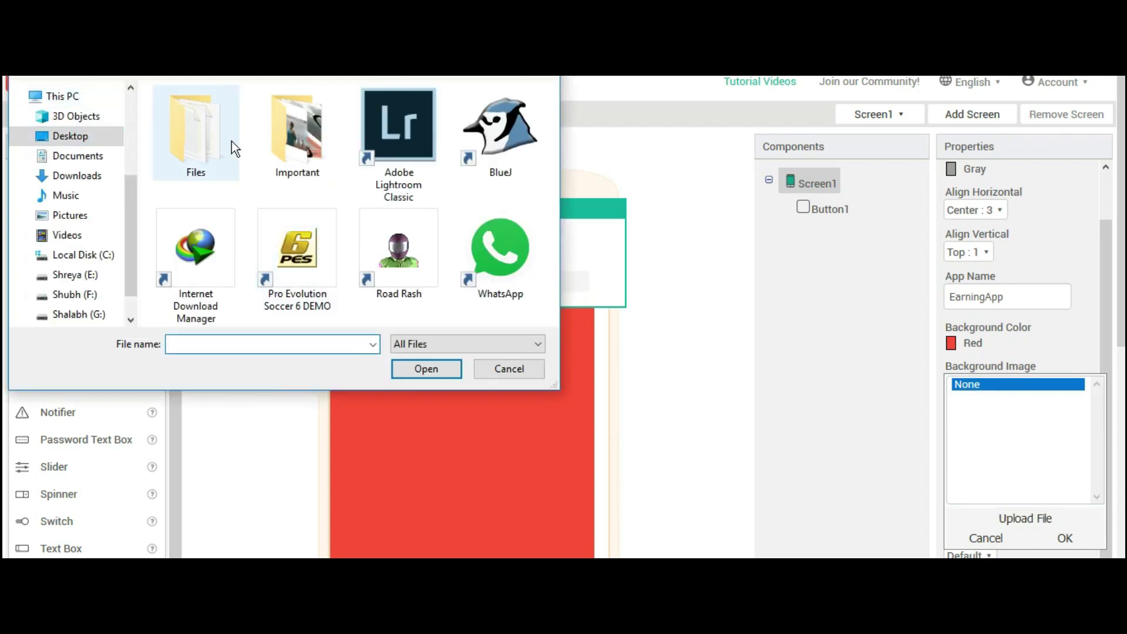
{"action": "scroll", "coordinate": [372, 215], "scroll_direction": "down", "scroll_amount": 10}
{"action": "scroll", "coordinate": [404, 210], "scroll_direction": "down", "scroll_amount": 15}
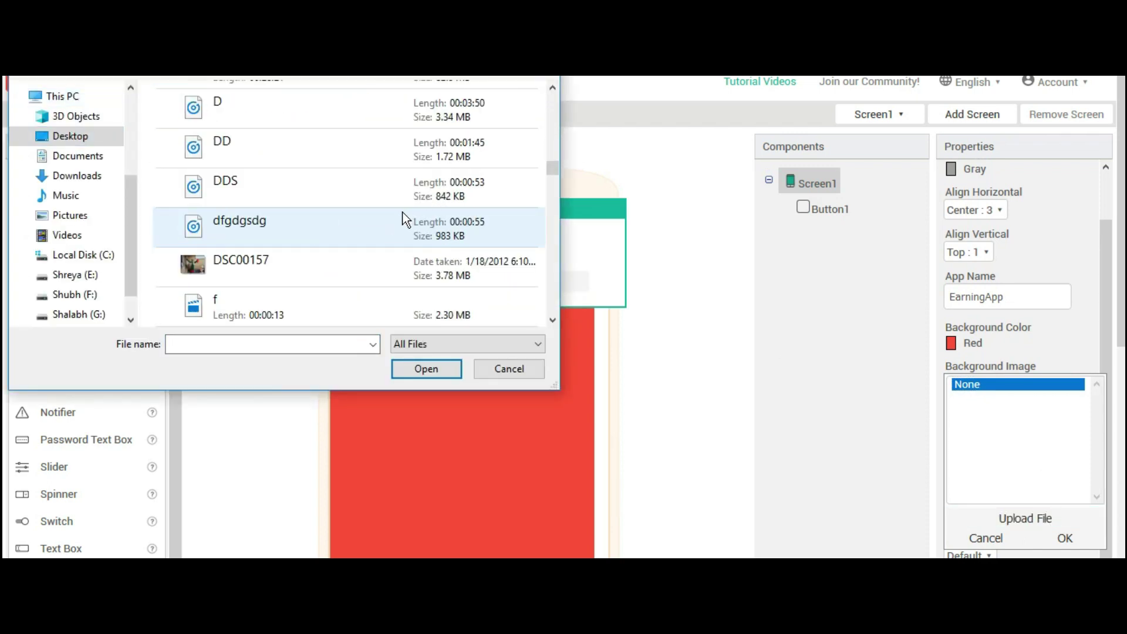
{"action": "scroll", "coordinate": [393, 214], "scroll_direction": "down", "scroll_amount": 3}
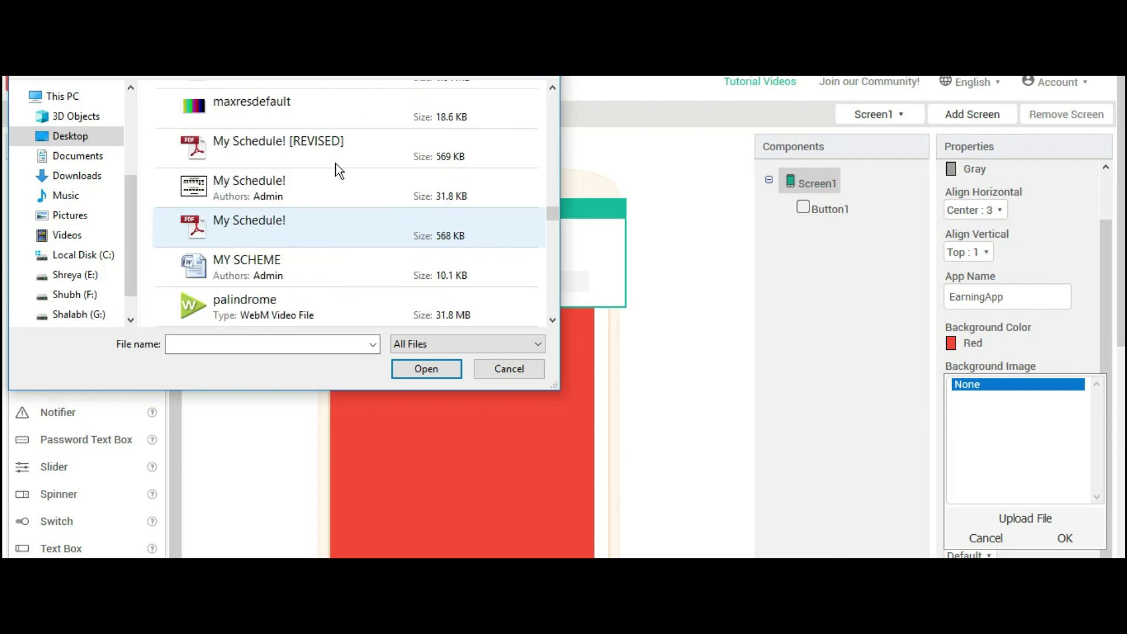
{"action": "double_click", "coordinate": [258, 101]}
{"action": "left_click", "coordinate": [539, 284]}
{"action": "scroll", "coordinate": [366, 146], "scroll_direction": "down", "scroll_amount": 2}
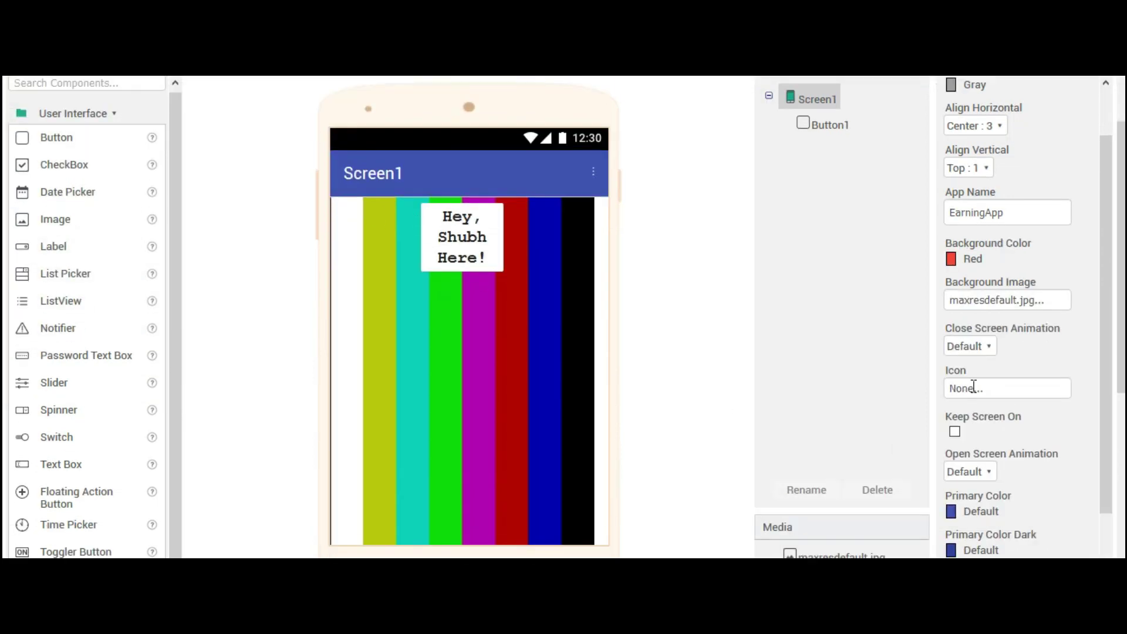
Turn off Show Status Bar for Screen1.
{"action": "left_click", "coordinate": [981, 476]}
{"action": "left_click", "coordinate": [982, 479]}
{"action": "scroll", "coordinate": [977, 480], "scroll_direction": "down", "scroll_amount": 2}
{"action": "left_click", "coordinate": [955, 554]}
{"action": "scroll", "coordinate": [950, 516], "scroll_direction": "down", "scroll_amount": 3}
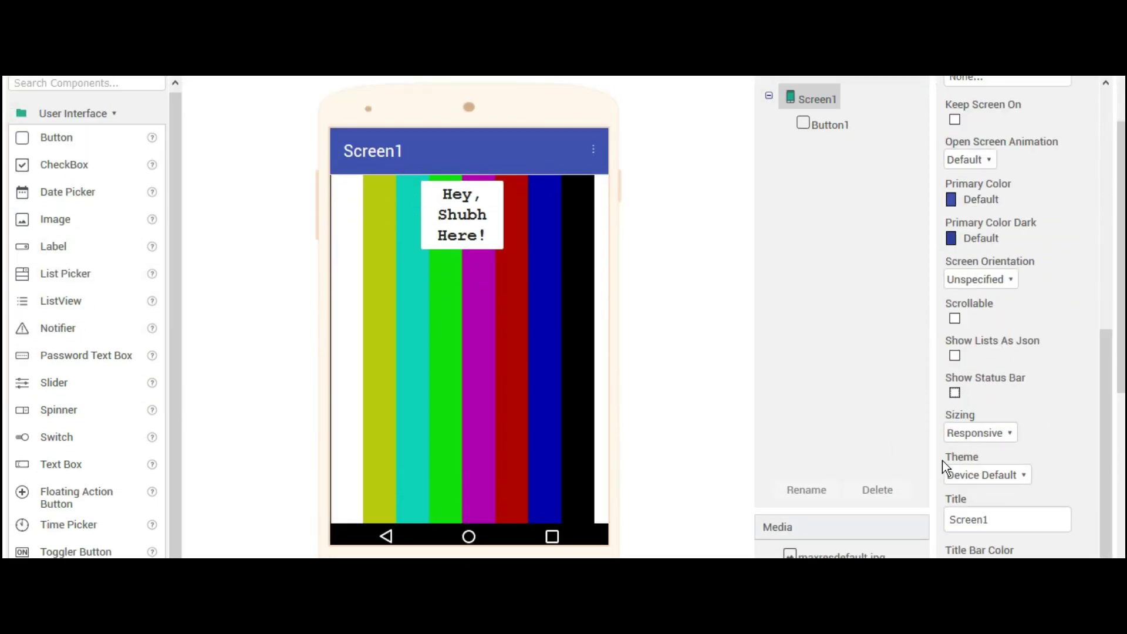
Set Screen1's sizing to Fixed and enable Show Lists As Json.
{"action": "left_click", "coordinate": [976, 432]}
{"action": "left_click", "coordinate": [968, 448]}
{"action": "left_click", "coordinate": [955, 356]}
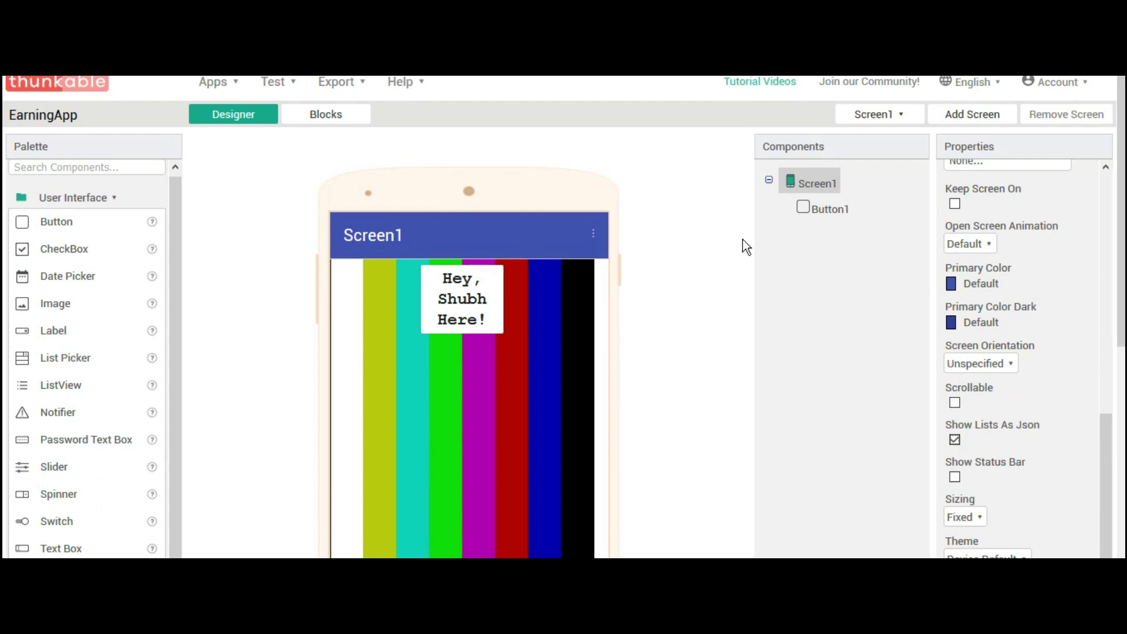
Delete the "Hey, Shubh Here!" button from Screen1, including its associated blocks.
{"action": "left_click", "coordinate": [486, 297]}
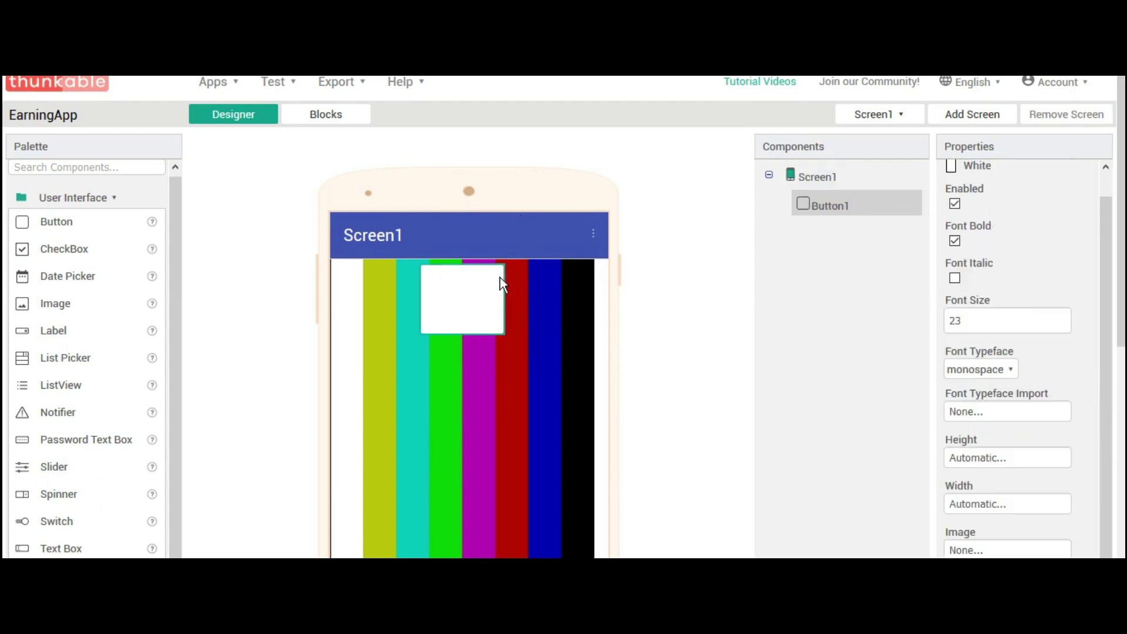
{"action": "key", "text": "Delete"}
{"action": "left_click", "coordinate": [594, 352]}
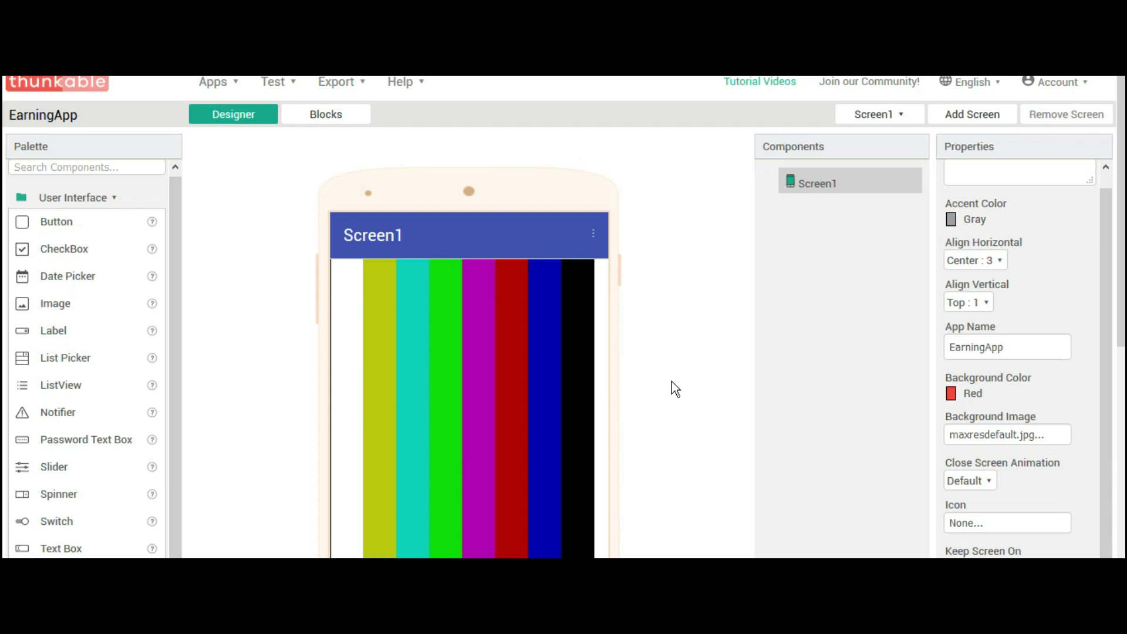
Add a new button to Screen1 and set its text to "TAP me!".
{"action": "left_click_drag", "start_coordinate": [57, 221], "coordinate": [458, 411]}
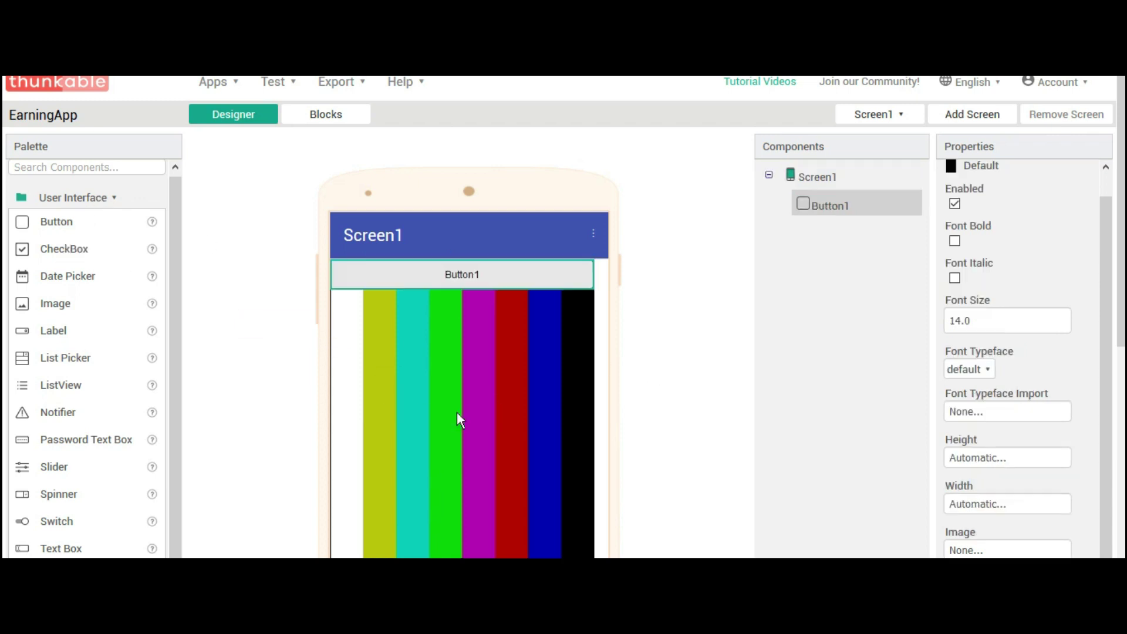
{"action": "scroll", "coordinate": [1107, 541], "scroll_direction": "down", "scroll_amount": 3}
{"action": "left_click", "coordinate": [1014, 510]}
{"action": "type", "text": "TAP me!"}
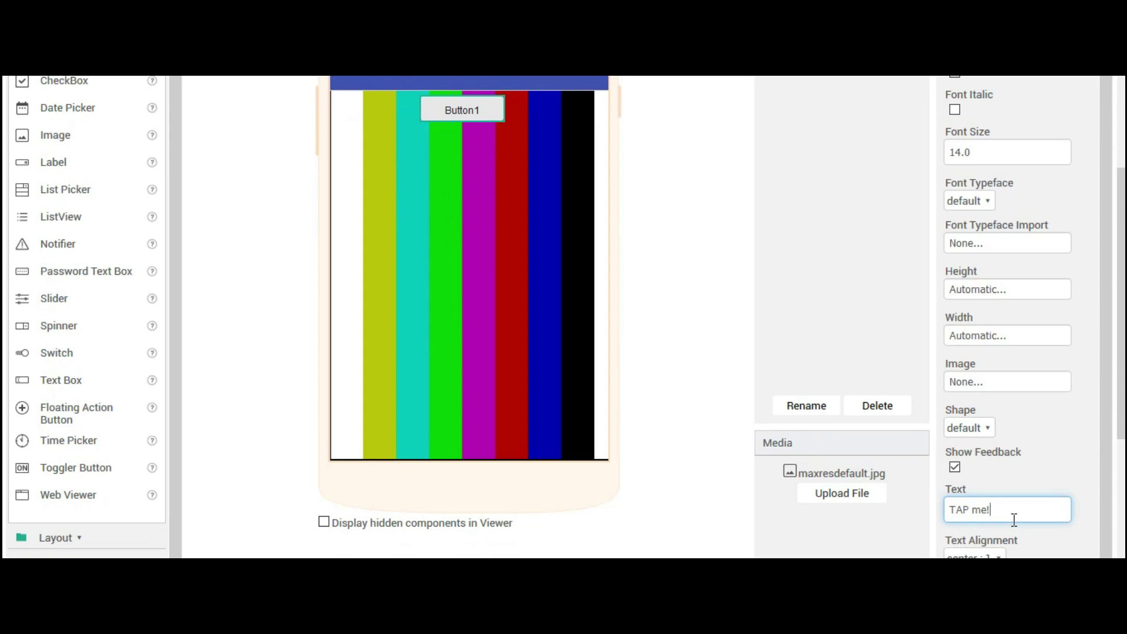
{"action": "key", "text": "Return"}
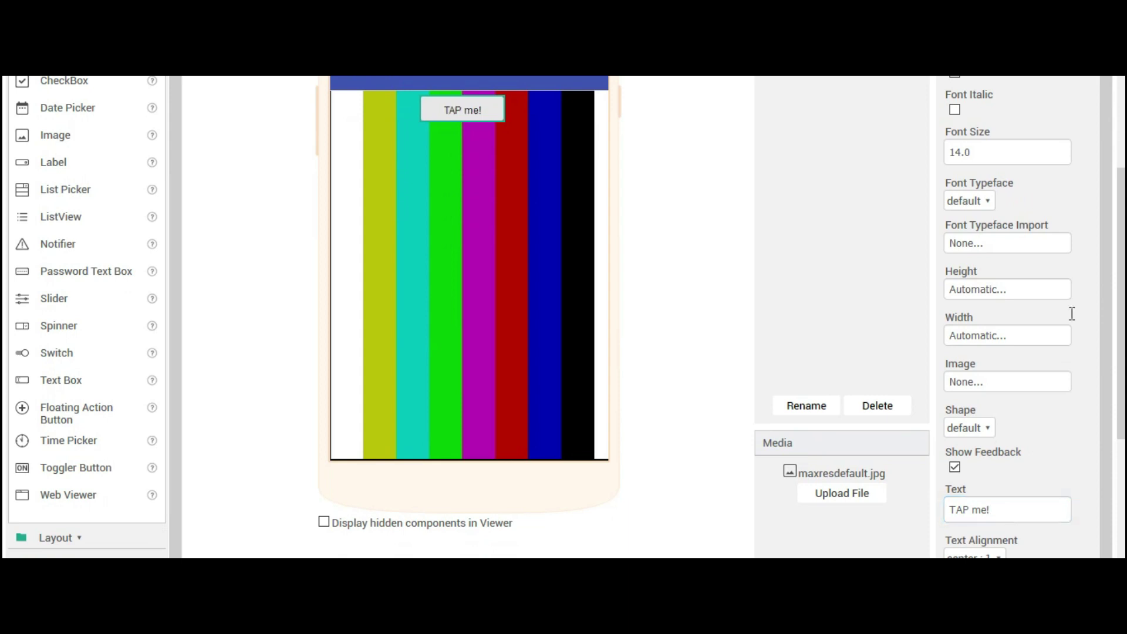
Set the "TAP me!" button's font size to 17.
{"action": "left_click", "coordinate": [968, 152]}
{"action": "key", "text": "BackSpace"}
{"action": "key", "text": "BackSpace"}
{"action": "key", "text": "BackSpace"}
{"action": "type", "text": "7"}
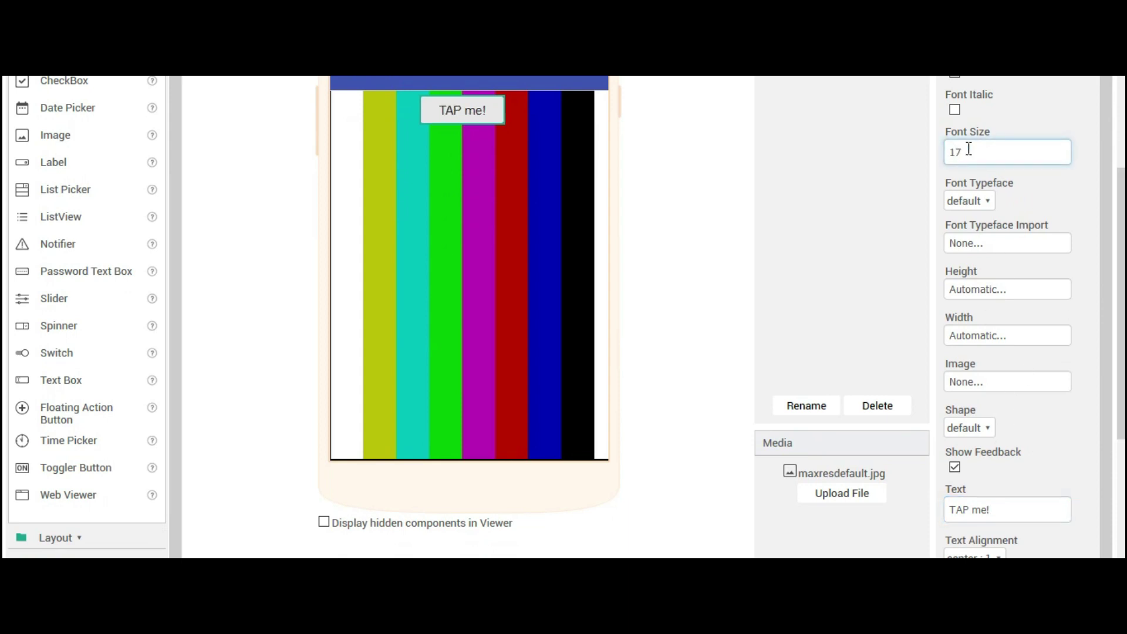
{"action": "key", "text": "Return"}
{"action": "scroll", "coordinate": [676, 238], "scroll_direction": "up", "scroll_amount": 3}
{"action": "scroll", "coordinate": [807, 314], "scroll_direction": "up", "scroll_amount": 2}
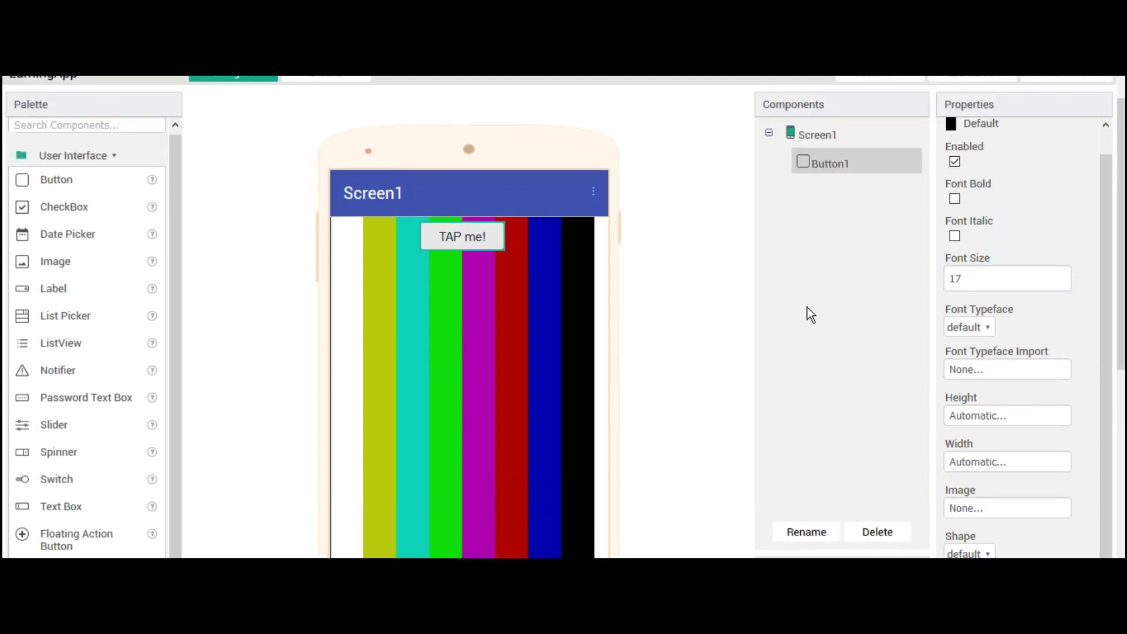
Add a second screen named Screen2 to the project and open it in the designer.
{"action": "left_click", "coordinate": [963, 114]}
{"action": "left_click", "coordinate": [610, 354]}
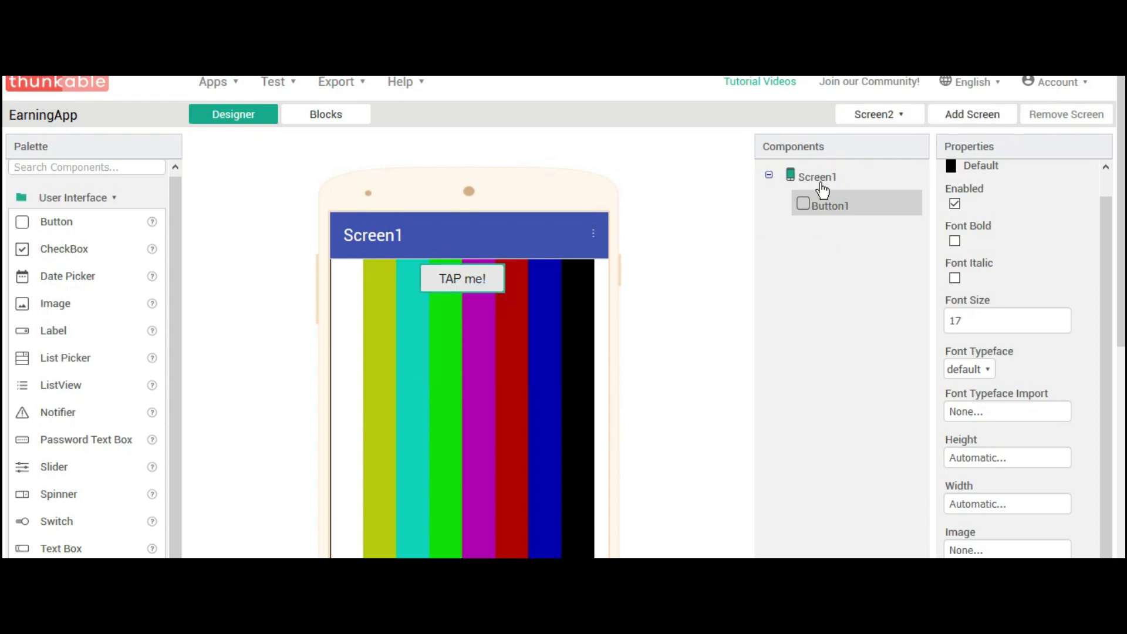
{"action": "left_click", "coordinate": [887, 117]}
{"action": "left_click", "coordinate": [889, 165]}
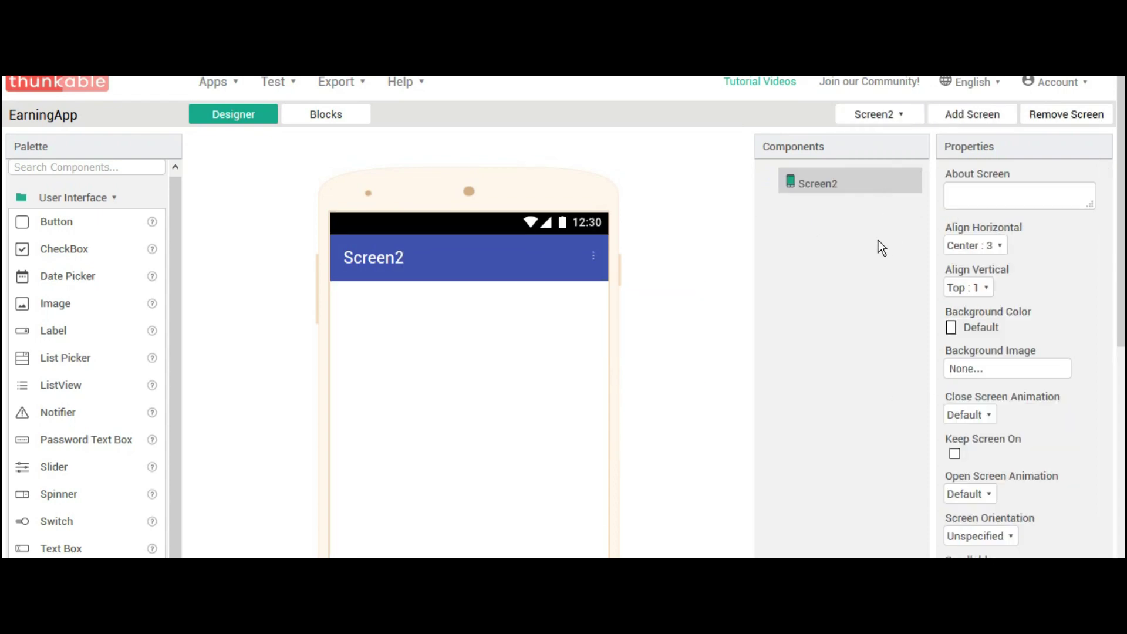
{"action": "scroll", "coordinate": [886, 315], "scroll_direction": "down", "scroll_amount": 4}
{"action": "scroll", "coordinate": [489, 455], "scroll_direction": "up", "scroll_amount": 4}
Return to Screen1 and place a "when Button1.Click" event block in its blocks workspace.
{"action": "left_click", "coordinate": [877, 114]}
{"action": "left_click", "coordinate": [874, 141]}
{"action": "left_click", "coordinate": [329, 113]}
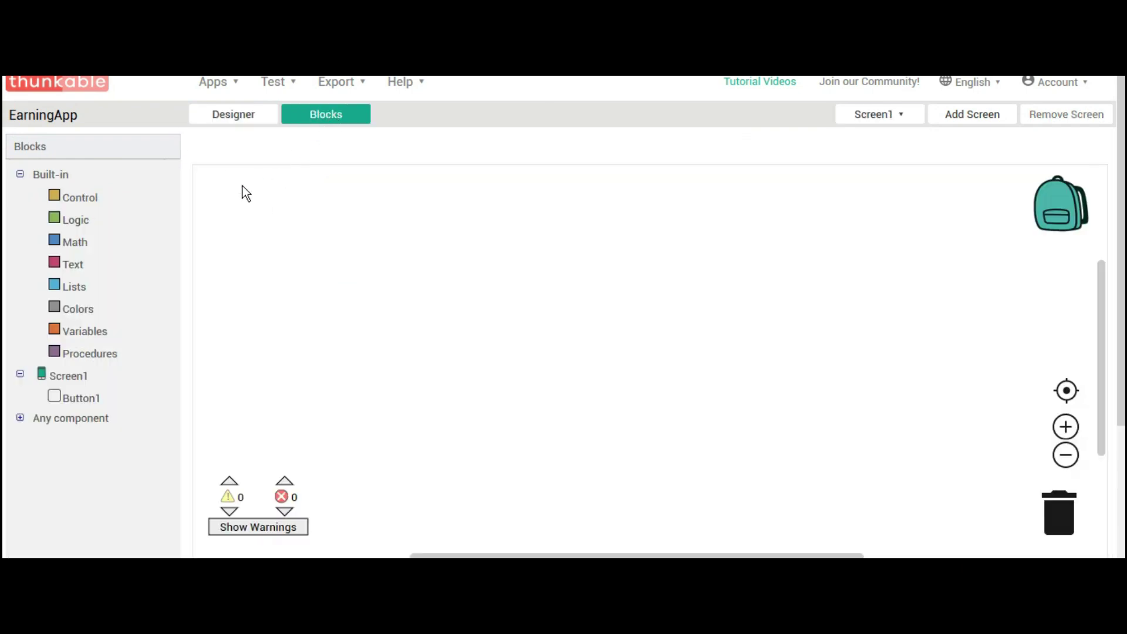
{"action": "left_click", "coordinate": [100, 402]}
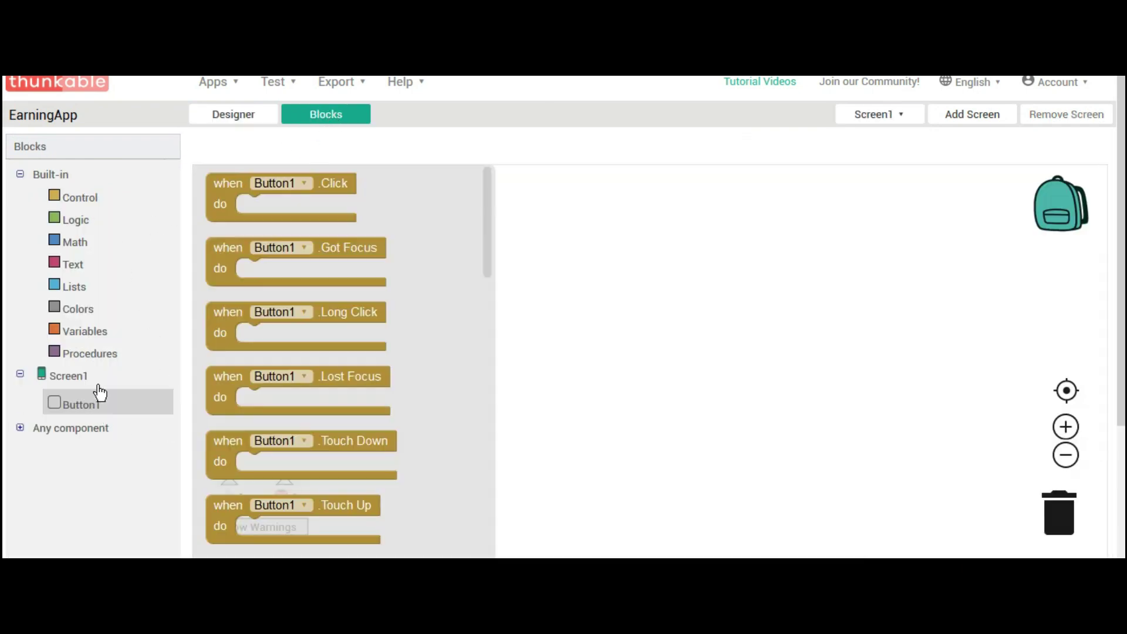
{"action": "scroll", "coordinate": [369, 320], "scroll_direction": "down", "scroll_amount": 20}
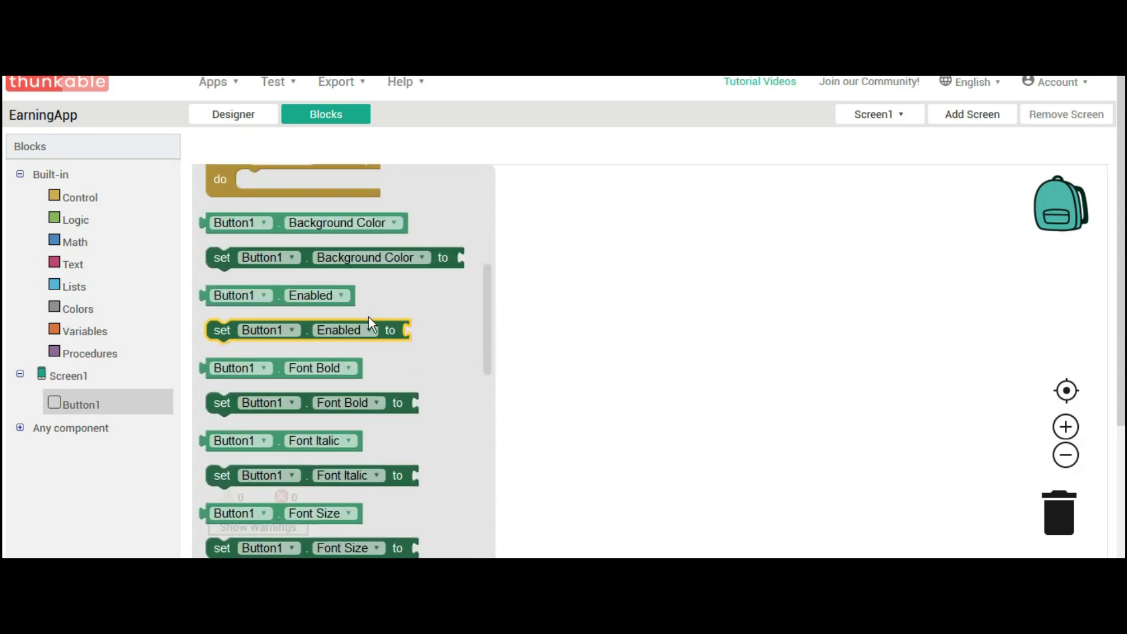
{"action": "scroll", "coordinate": [369, 319], "scroll_direction": "down", "scroll_amount": 2}
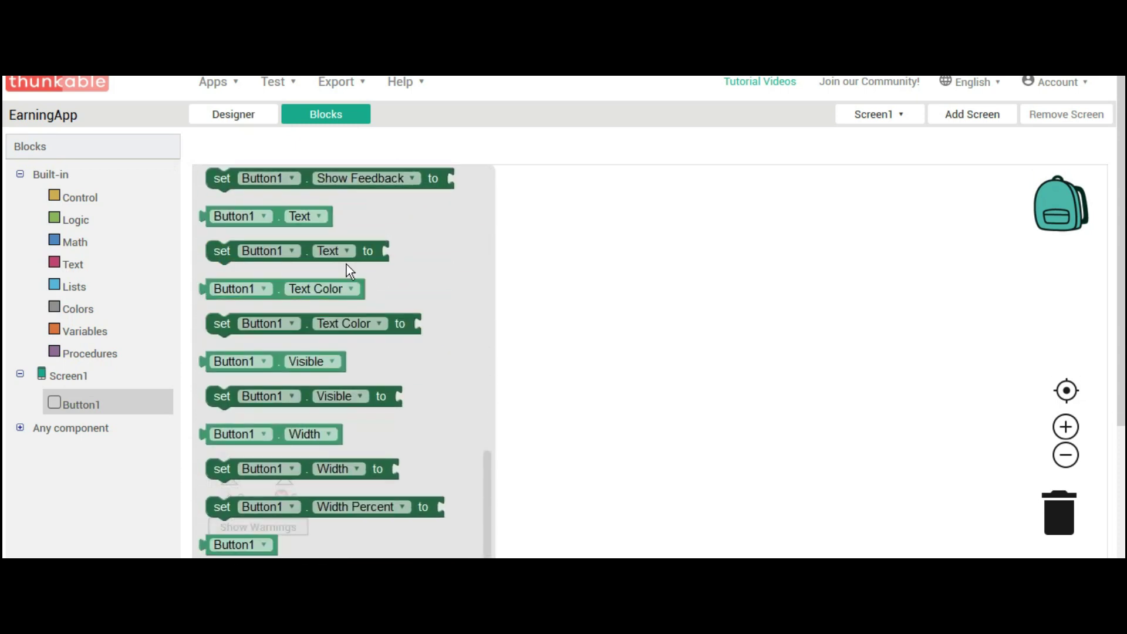
{"action": "scroll", "coordinate": [346, 266], "scroll_direction": "up", "scroll_amount": 9}
{"action": "scroll", "coordinate": [337, 260], "scroll_direction": "up", "scroll_amount": 5}
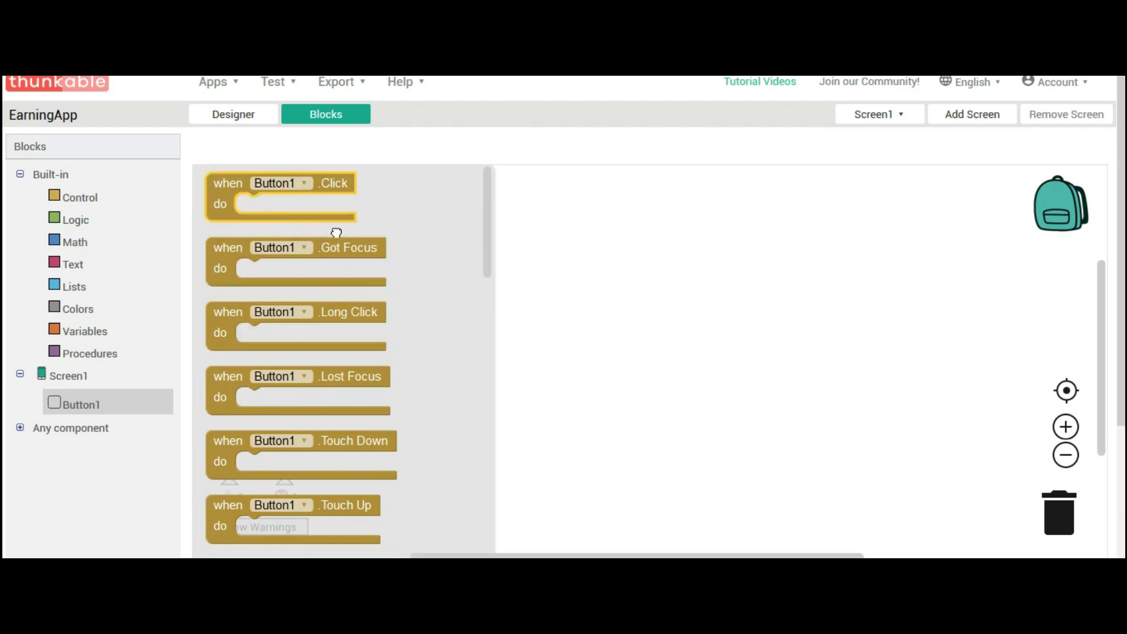
{"action": "left_click_drag", "start_coordinate": [330, 219], "coordinate": [599, 382]}
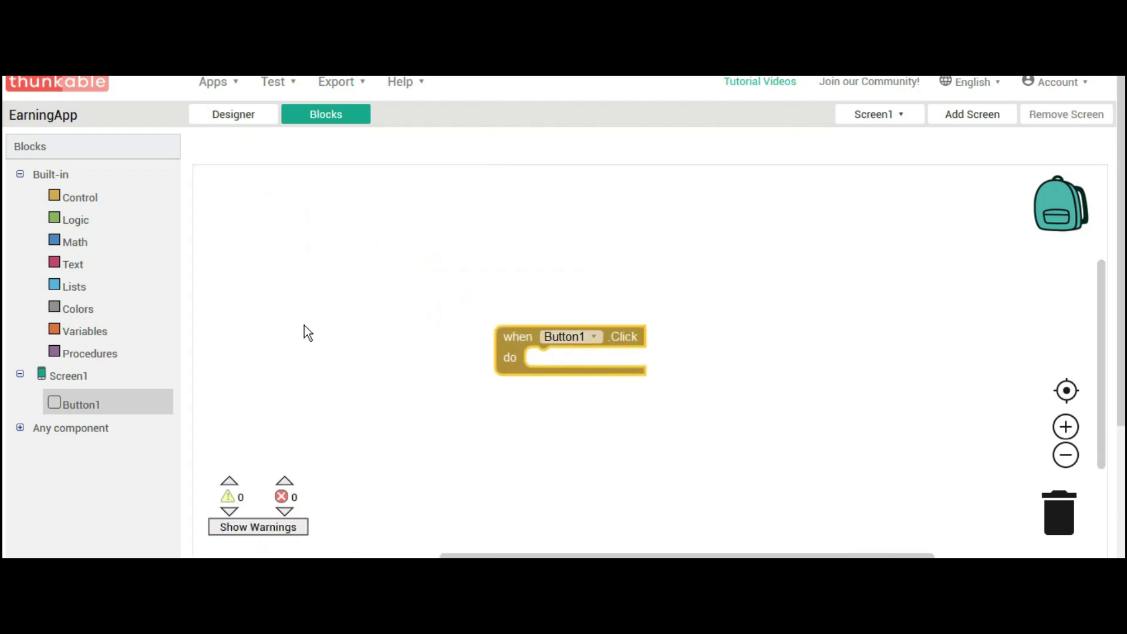
{"action": "left_click", "coordinate": [284, 314]}
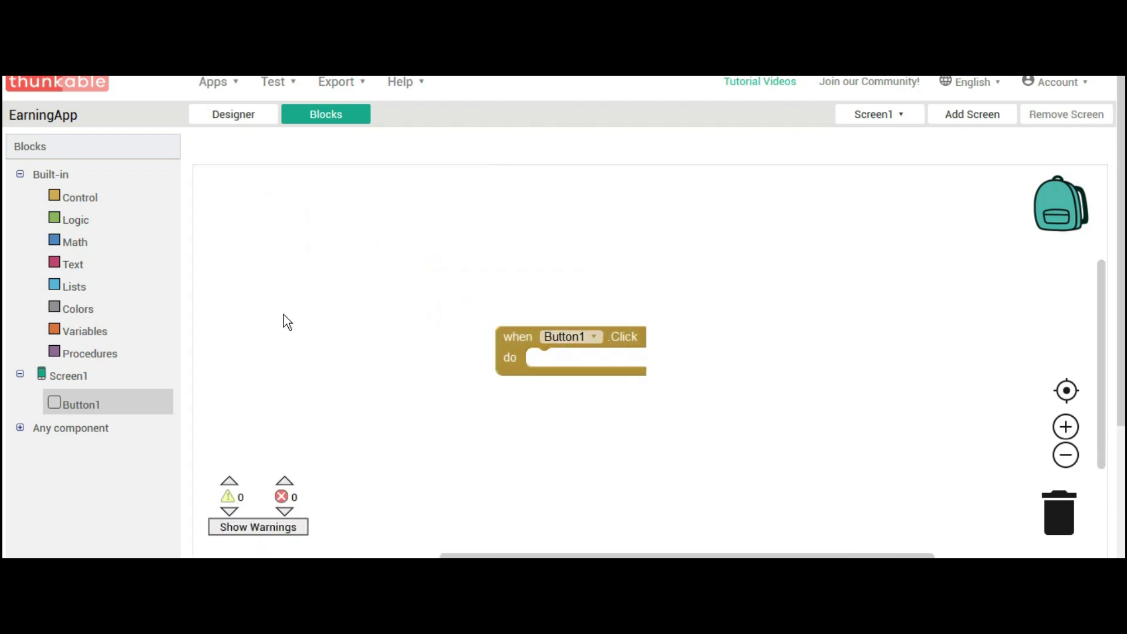
Put an "open another screen screenName" control block inside the Button1 Click event.
{"action": "left_click", "coordinate": [84, 208]}
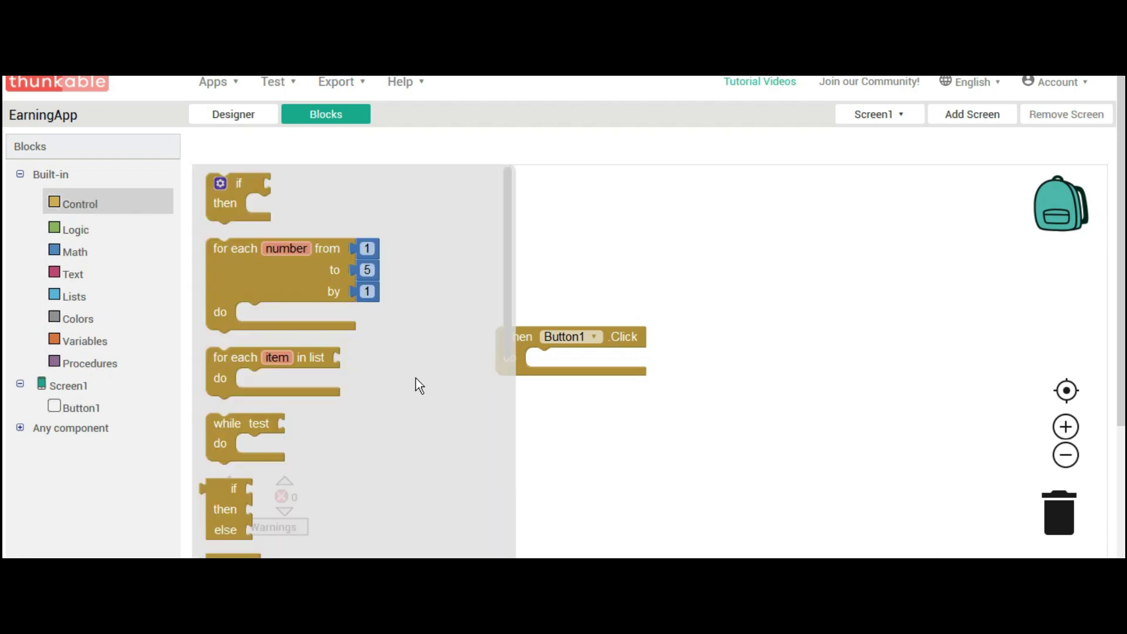
{"action": "left_click", "coordinate": [352, 291]}
{"action": "scroll", "coordinate": [351, 287], "scroll_direction": "down", "scroll_amount": 5}
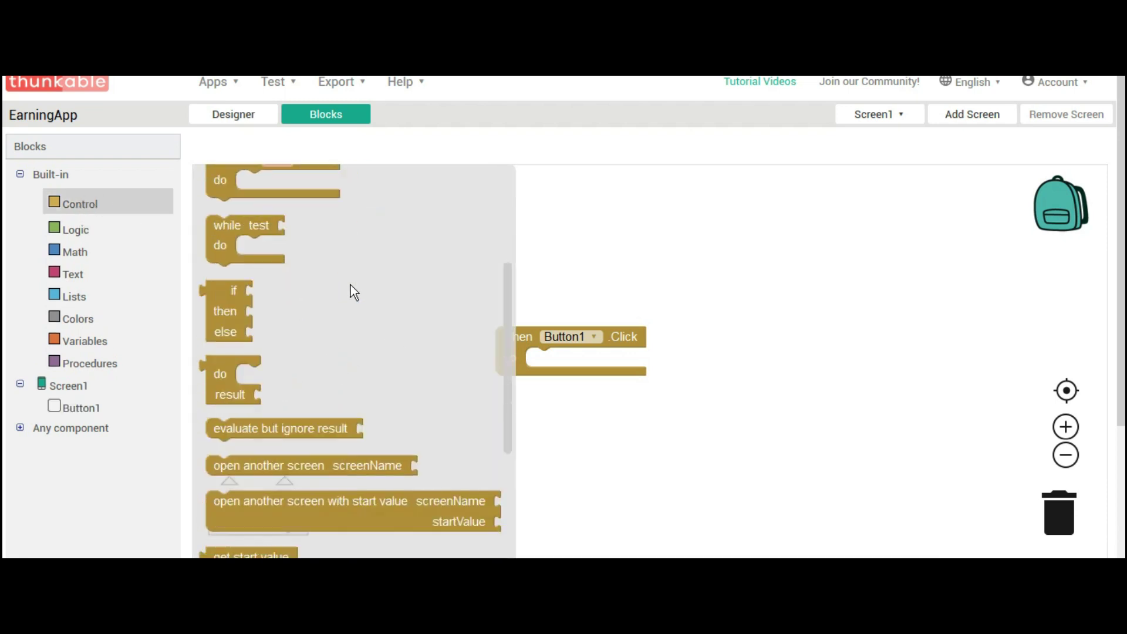
{"action": "scroll", "coordinate": [350, 284], "scroll_direction": "down", "scroll_amount": 2}
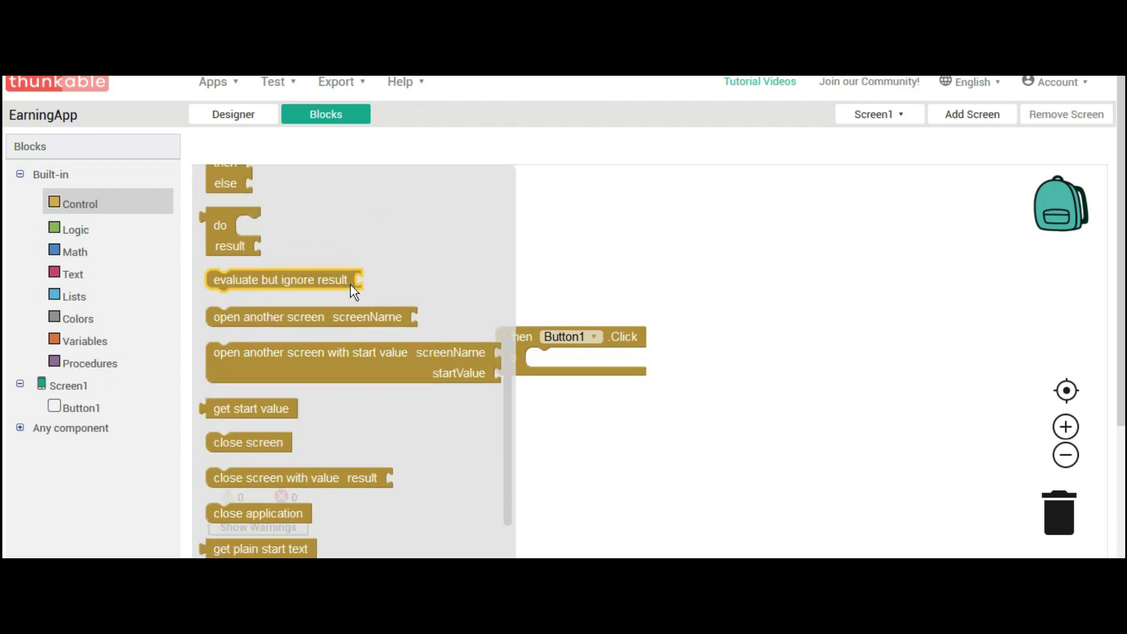
{"action": "scroll", "coordinate": [351, 284], "scroll_direction": "down", "scroll_amount": 1}
{"action": "left_click_drag", "start_coordinate": [359, 271], "coordinate": [662, 366]}
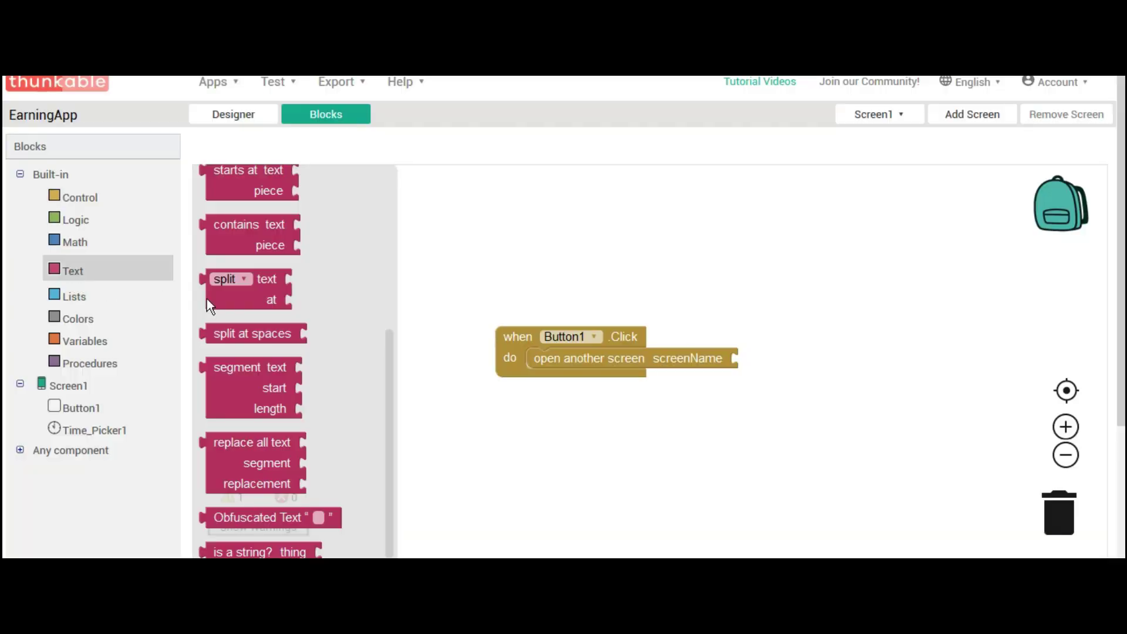
Attach a text block containing "Screen2" to the screenName input and move the whole event to the workspace's upper-left corner.
{"action": "left_click", "coordinate": [285, 302]}
{"action": "scroll", "coordinate": [285, 302], "scroll_direction": "up", "scroll_amount": 5}
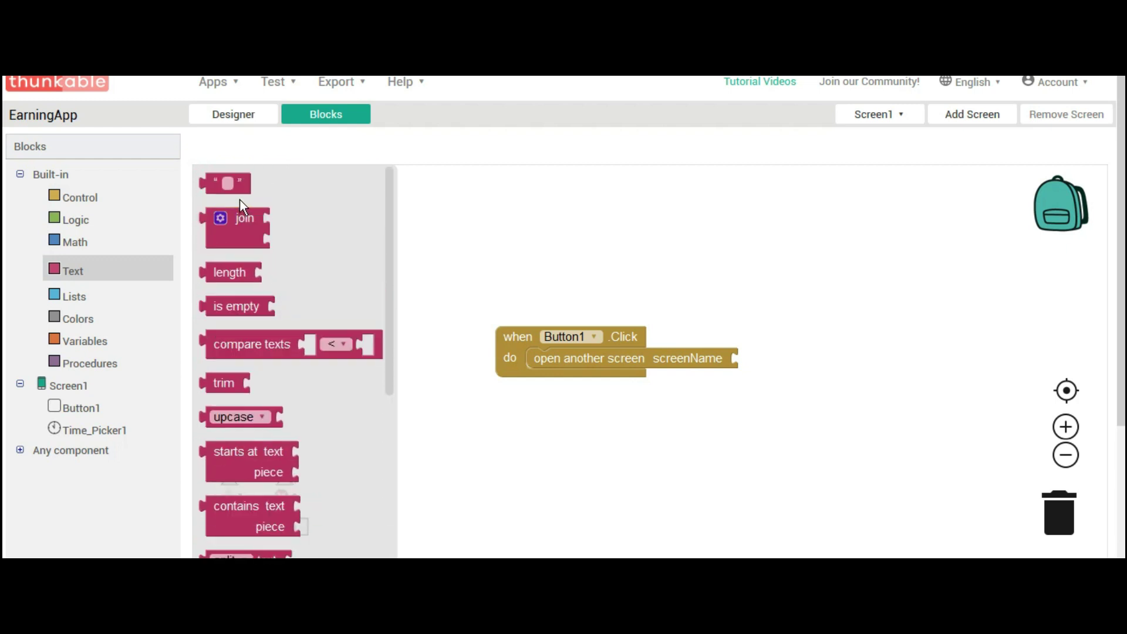
{"action": "left_click", "coordinate": [232, 183]}
{"action": "left_click_drag", "start_coordinate": [237, 183], "coordinate": [769, 360]}
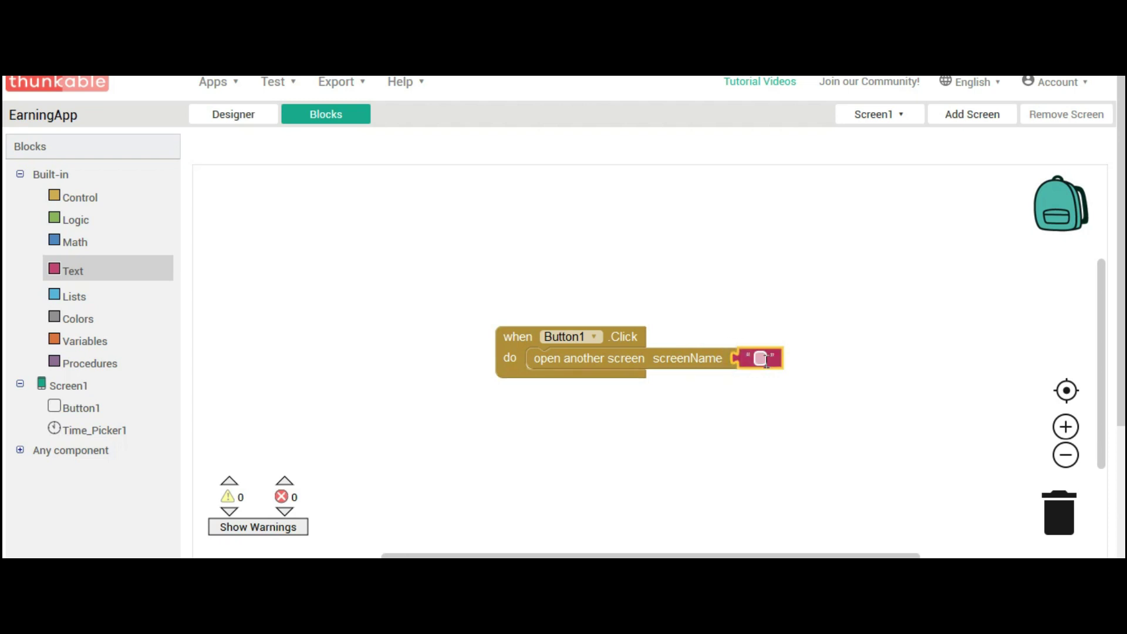
{"action": "left_click", "coordinate": [763, 359]}
{"action": "type", "text": "Screen2"}
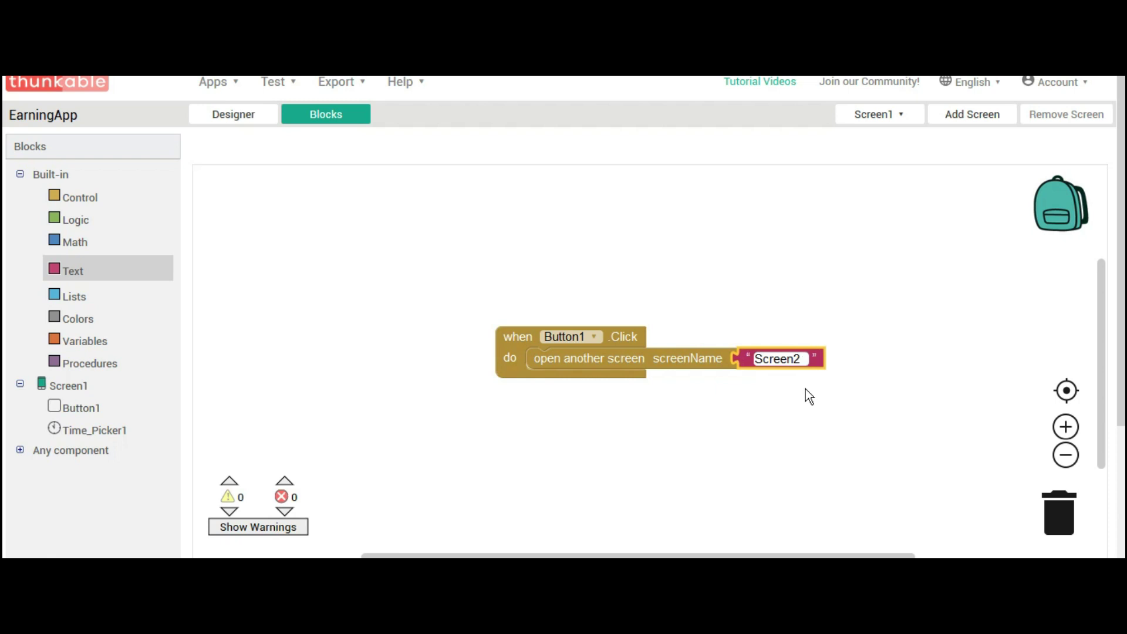
{"action": "key", "text": "Return"}
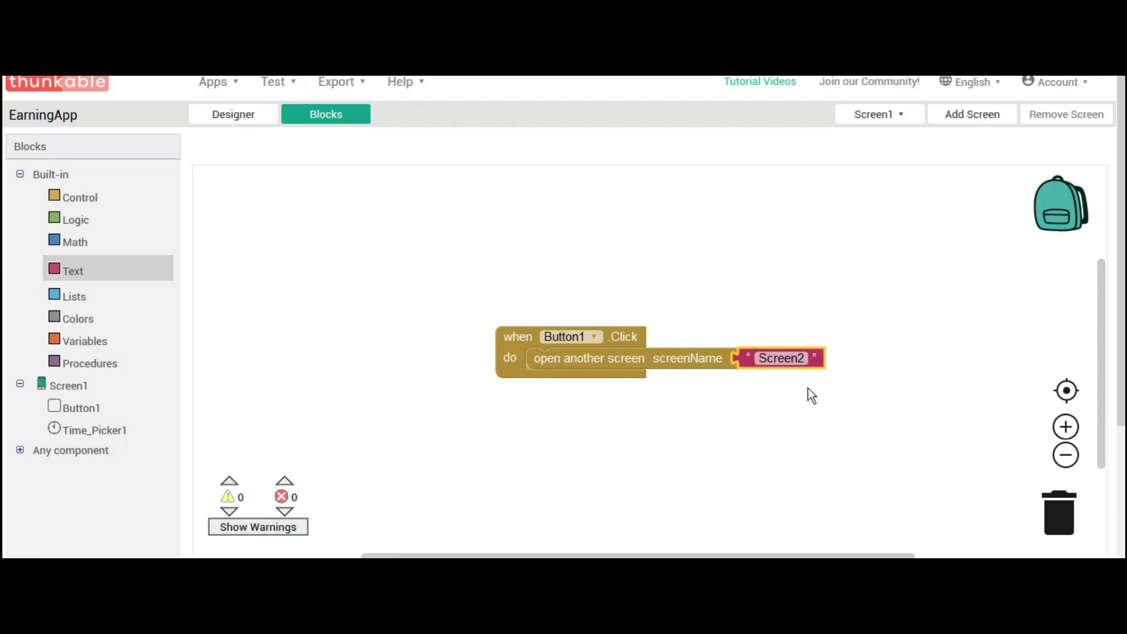
{"action": "left_click", "coordinate": [807, 388]}
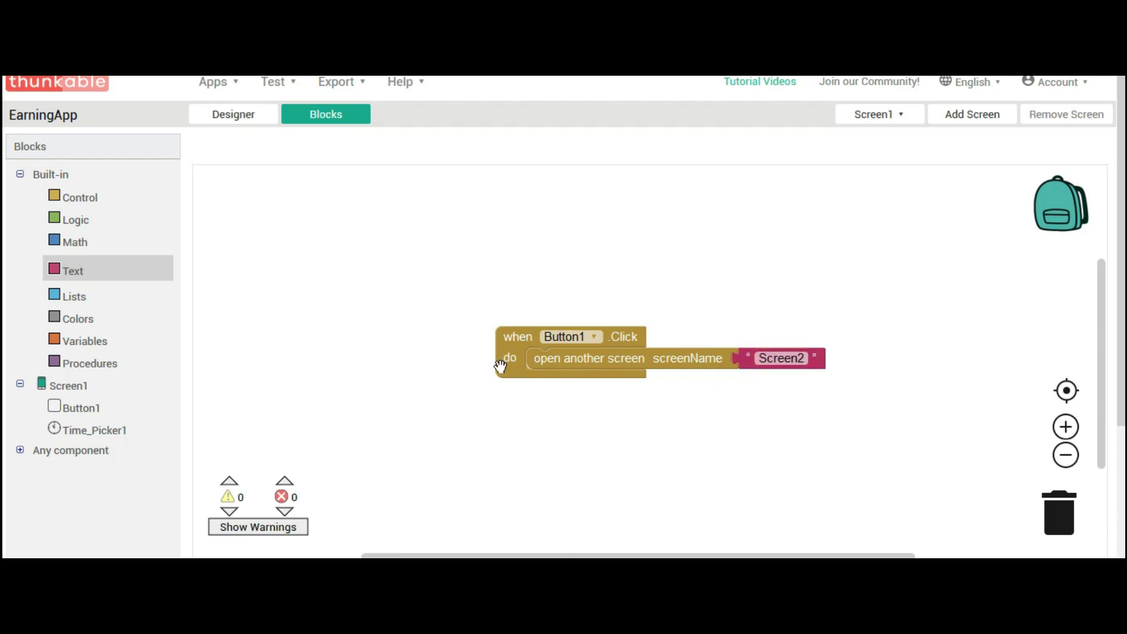
{"action": "left_click_drag", "start_coordinate": [504, 362], "coordinate": [206, 205]}
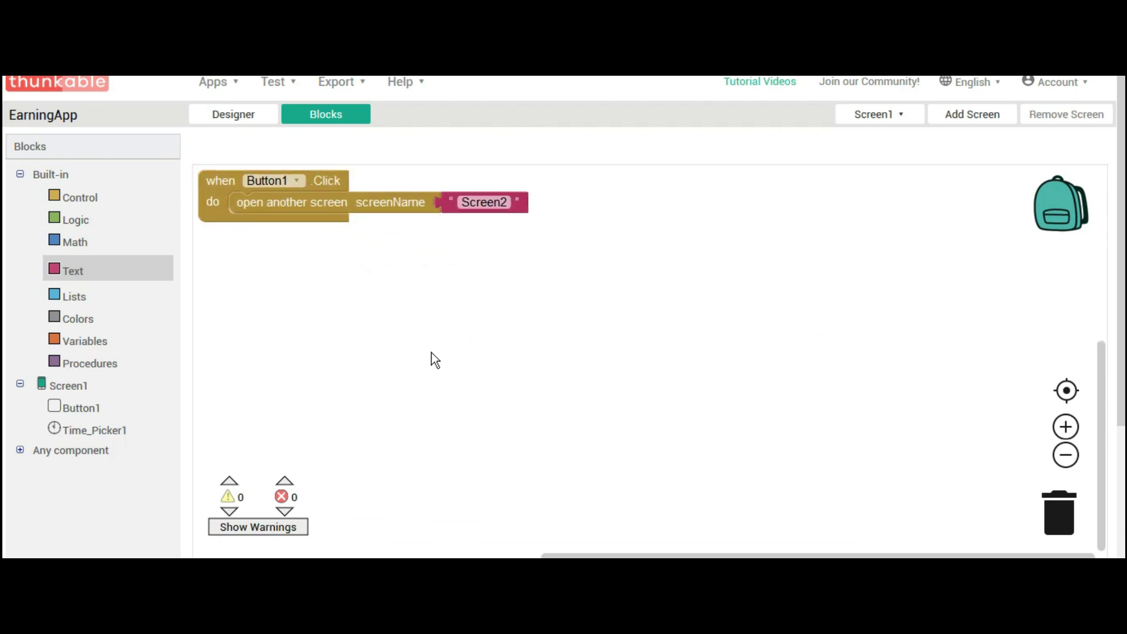
Return to Screen1's design view, delete the Time_Picker1 component and select Button1.
{"action": "left_click", "coordinate": [233, 120]}
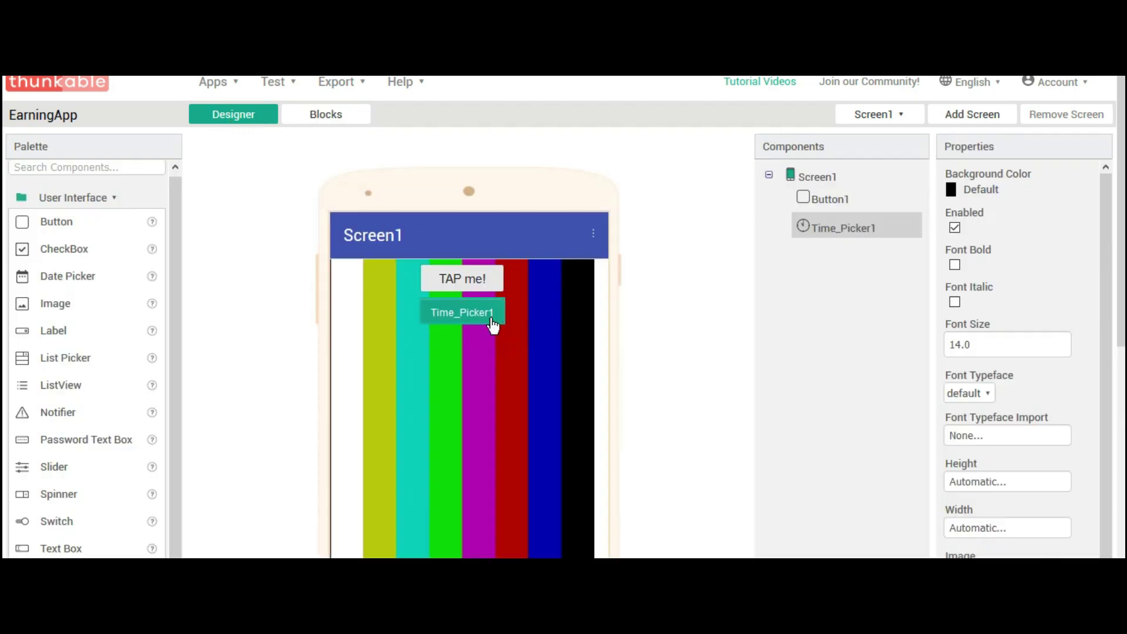
{"action": "key", "text": "Delete"}
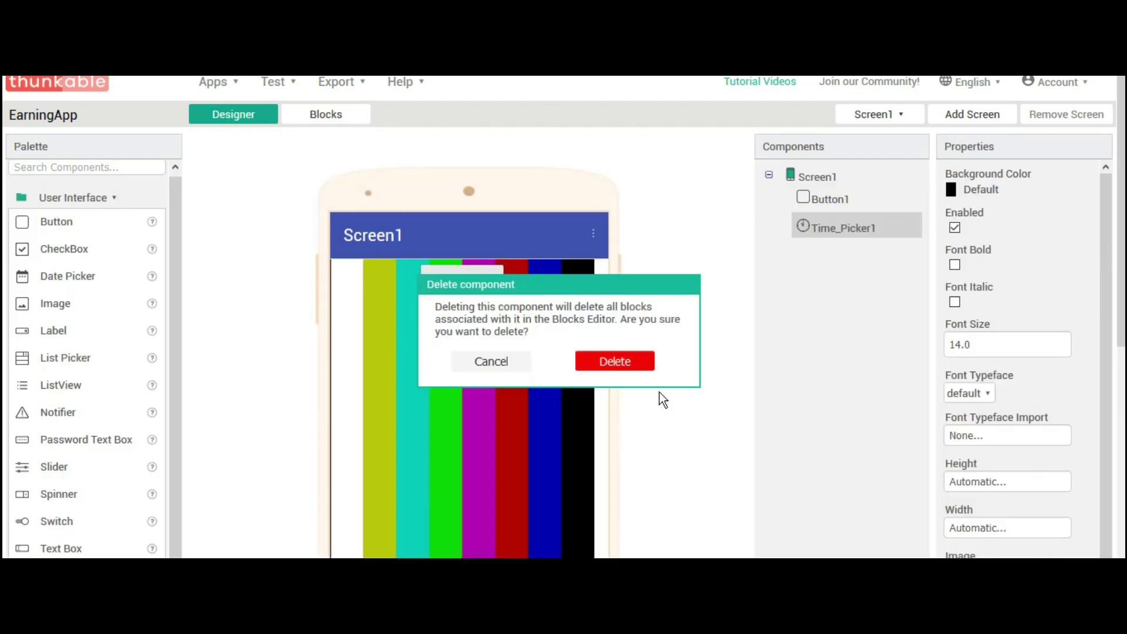
{"action": "left_click", "coordinate": [644, 370]}
{"action": "left_click", "coordinate": [490, 284]}
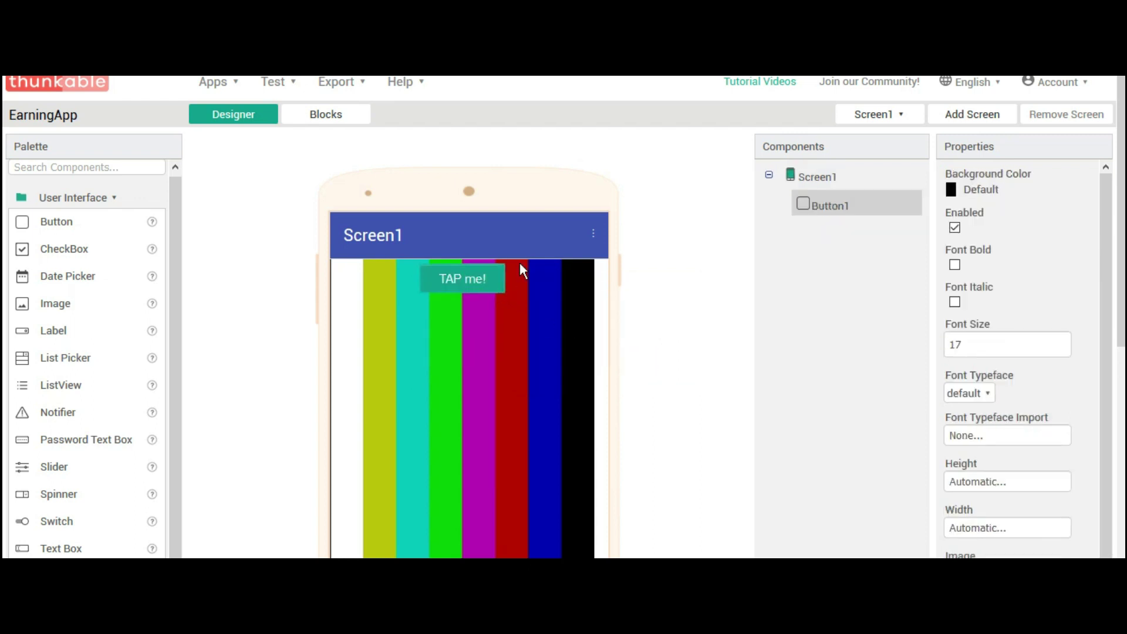
Switch to Screen2 and add a button to it.
{"action": "left_click", "coordinate": [904, 115]}
{"action": "left_click", "coordinate": [890, 161]}
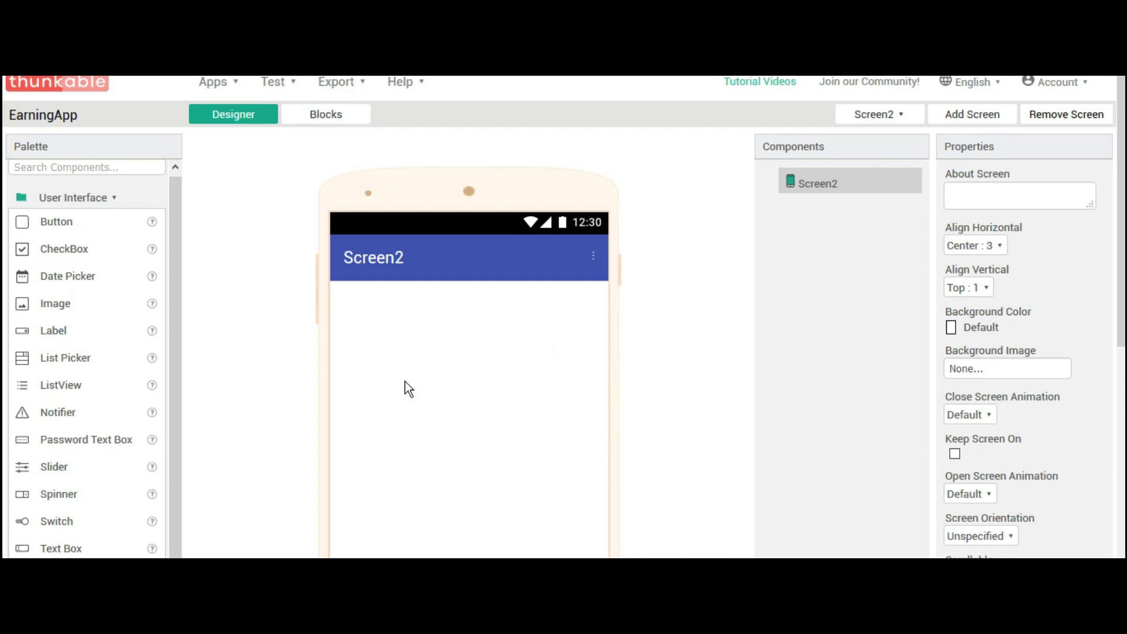
{"action": "left_click_drag", "start_coordinate": [45, 231], "coordinate": [460, 382]}
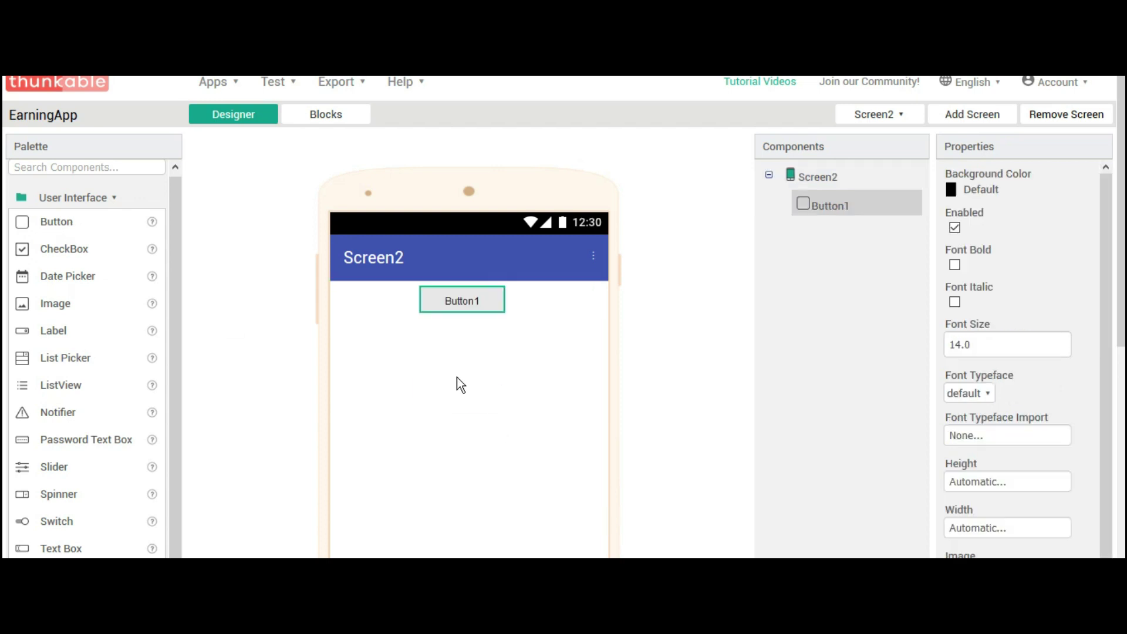
In Screen2's blocks, create a "when Button1.Click" event containing an "open another screen" block.
{"action": "left_click", "coordinate": [325, 120]}
{"action": "left_click", "coordinate": [80, 397]}
{"action": "left_click_drag", "start_coordinate": [315, 194], "coordinate": [563, 290]}
{"action": "left_click", "coordinate": [80, 200]}
{"action": "scroll", "coordinate": [281, 352], "scroll_direction": "down", "scroll_amount": 3}
{"action": "left_click_drag", "start_coordinate": [234, 511], "coordinate": [508, 302]}
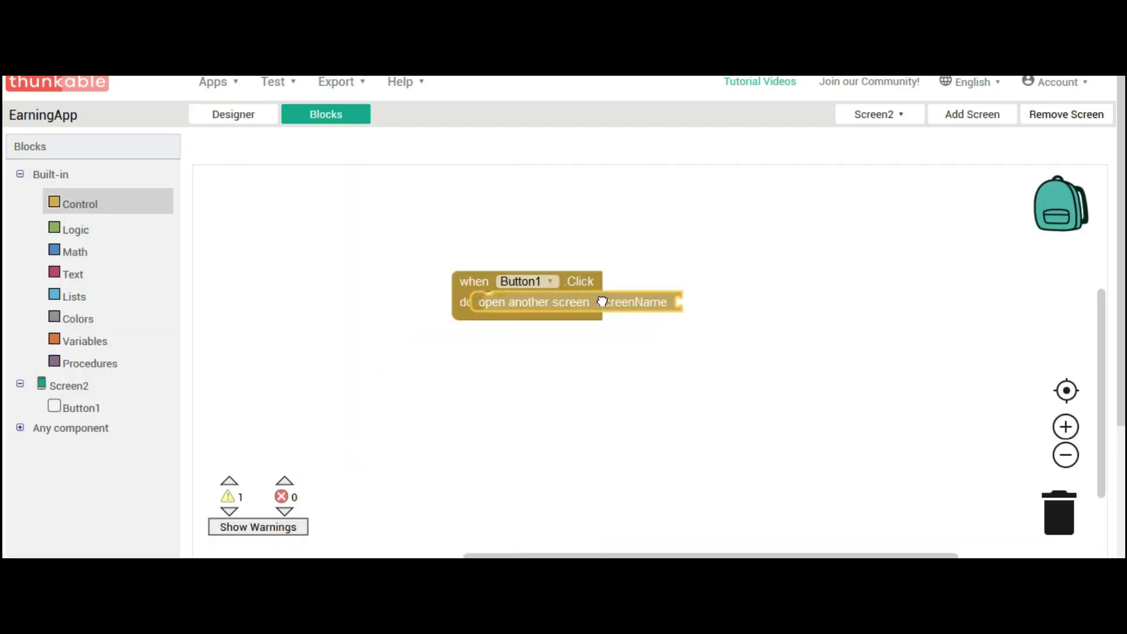
Attach a text block containing "Screen3" to the screenName input of Screen2's click event.
{"action": "left_click", "coordinate": [98, 277]}
{"action": "left_click_drag", "start_coordinate": [220, 182], "coordinate": [723, 307]}
{"action": "left_click", "coordinate": [721, 305]}
{"action": "type", "text": "Screen3"}
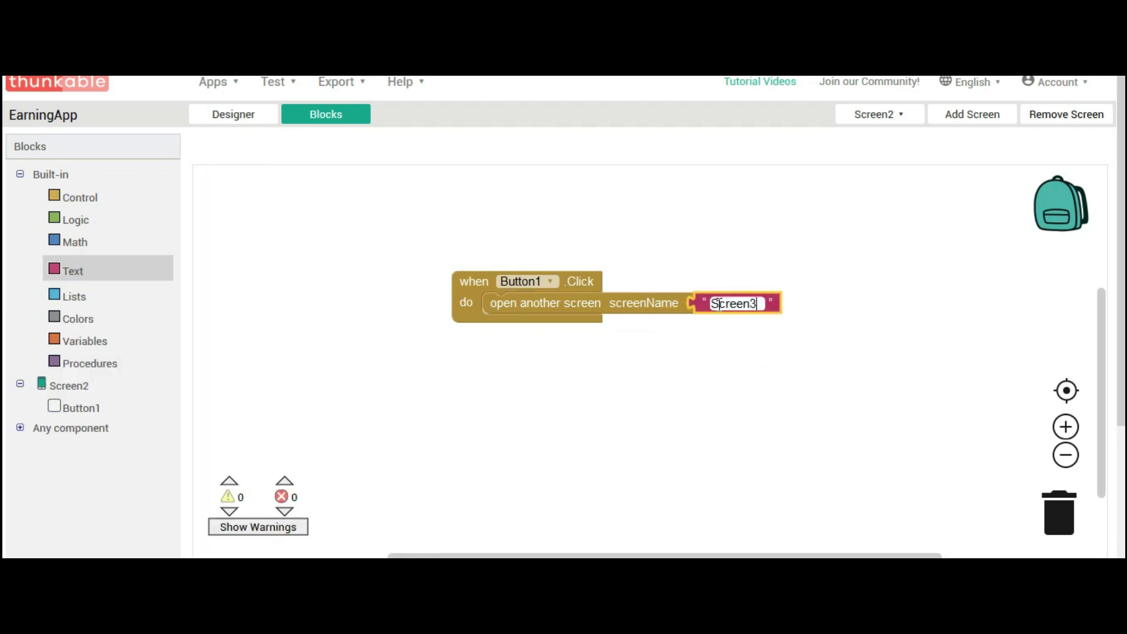
{"action": "left_click", "coordinate": [727, 340]}
Go back to Screen1's design view and examine the Connectivity components and the Bluetooth Client description.
{"action": "left_click", "coordinate": [251, 115]}
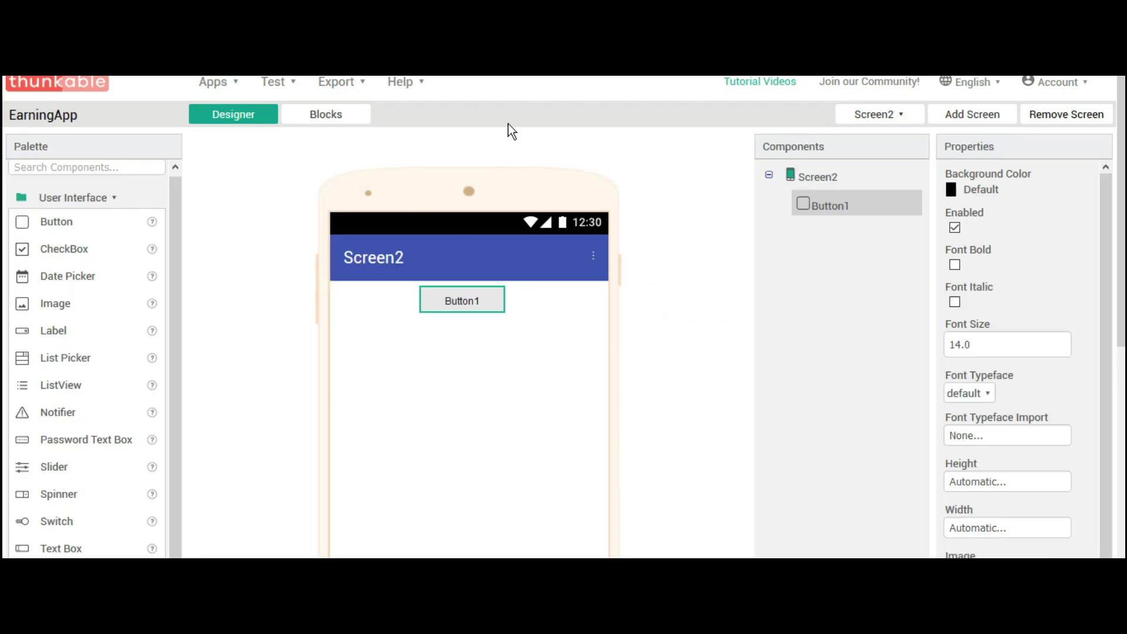
{"action": "left_click", "coordinate": [898, 114]}
{"action": "left_click", "coordinate": [904, 154]}
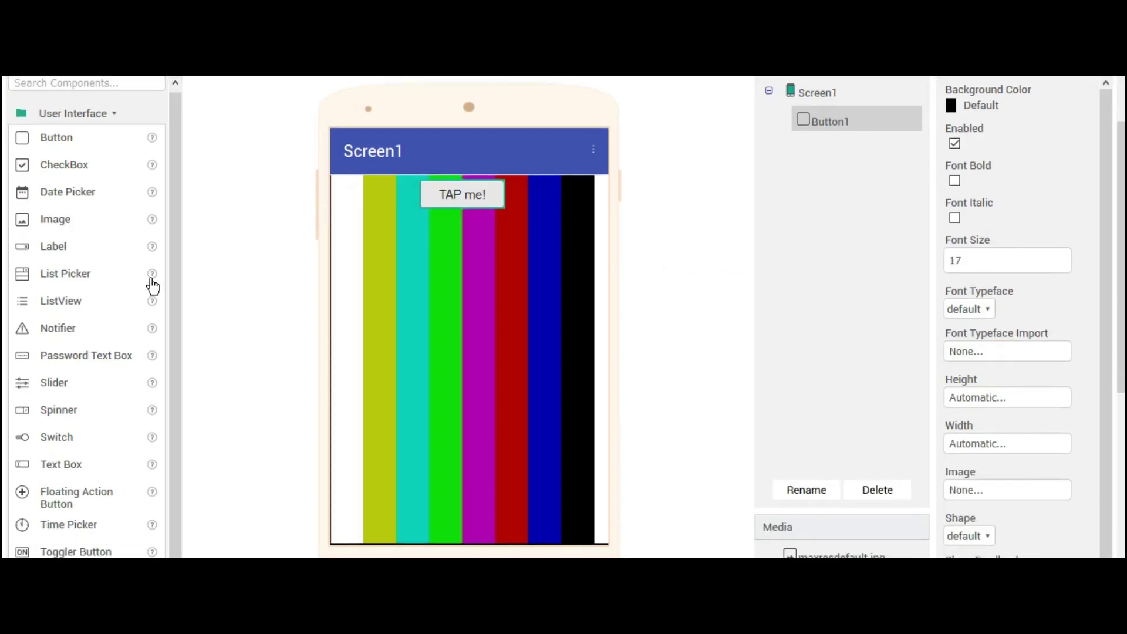
{"action": "scroll", "coordinate": [151, 284], "scroll_direction": "down", "scroll_amount": 6}
{"action": "left_click", "coordinate": [133, 453]}
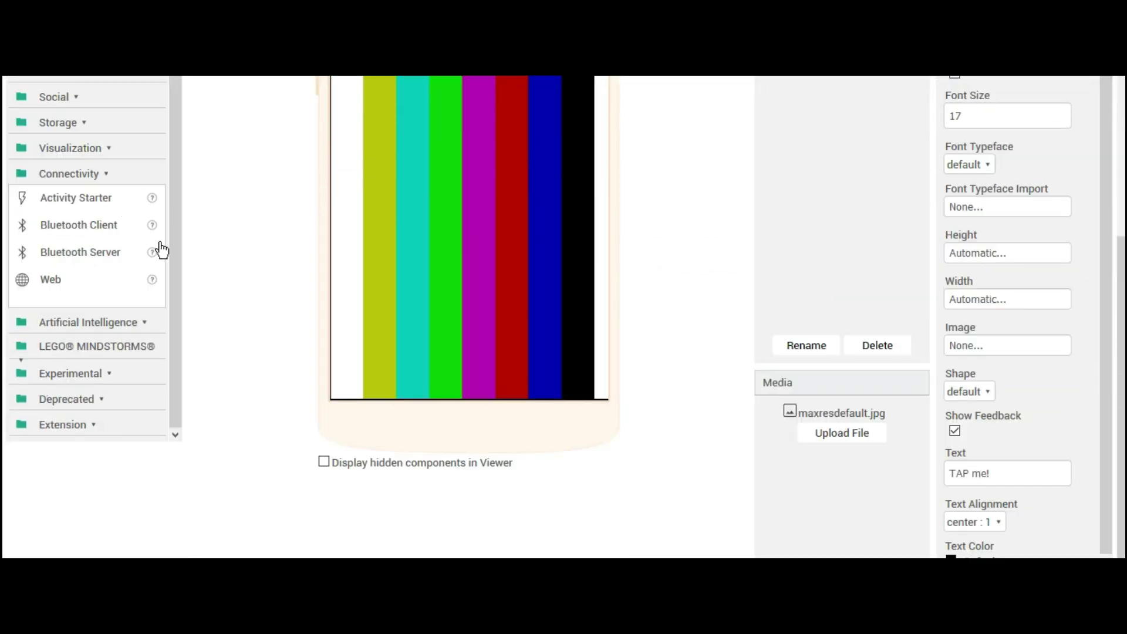
{"action": "left_click", "coordinate": [152, 226]}
{"action": "left_click", "coordinate": [184, 276]}
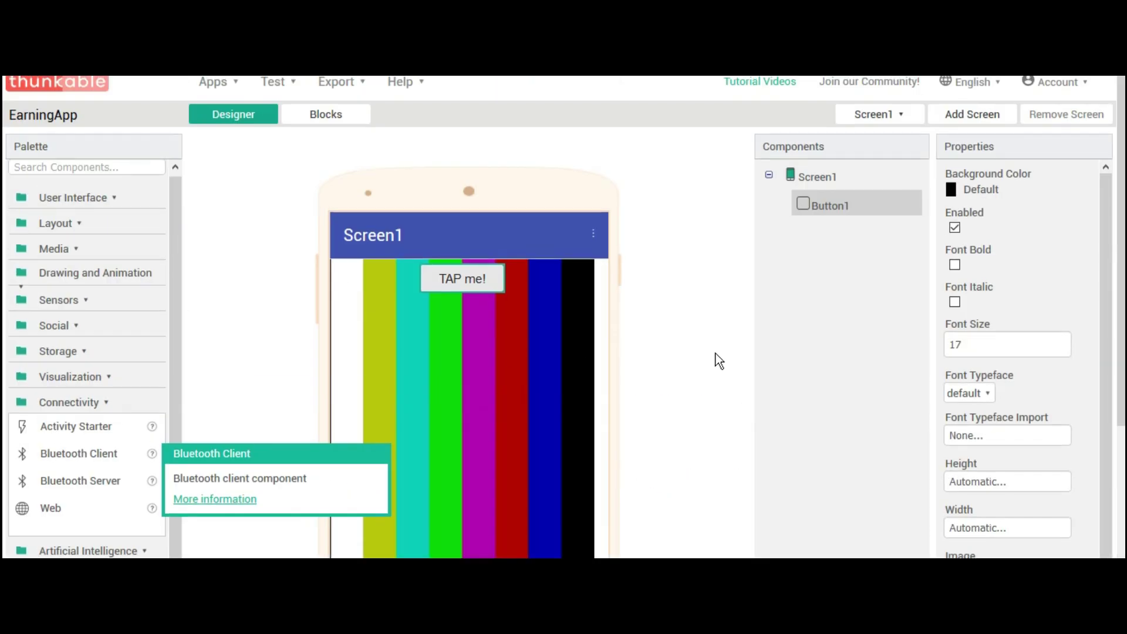
{"action": "left_click", "coordinate": [717, 352]}
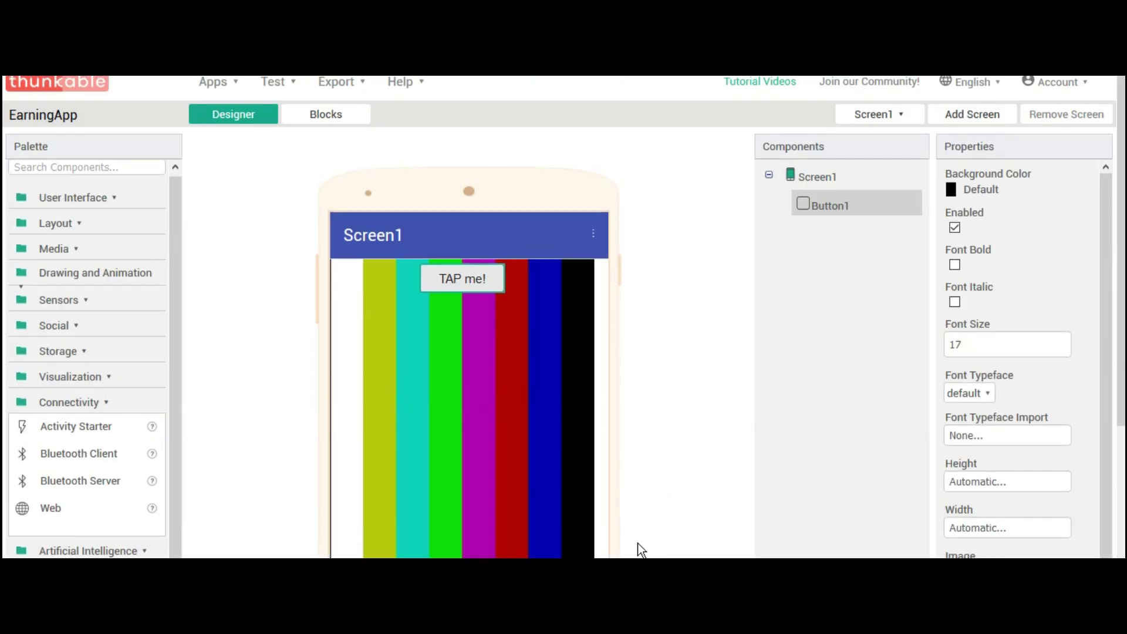